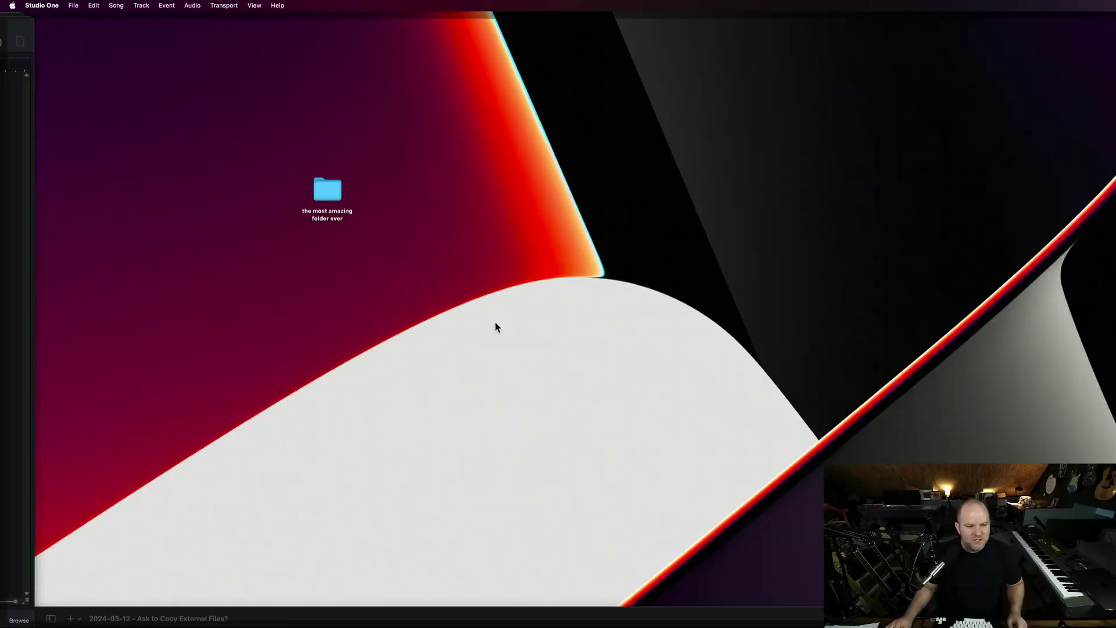
Select and open 'the most amazing folder ever' on the desktop to reveal its WAV file.
drag(281, 157, 357, 244)
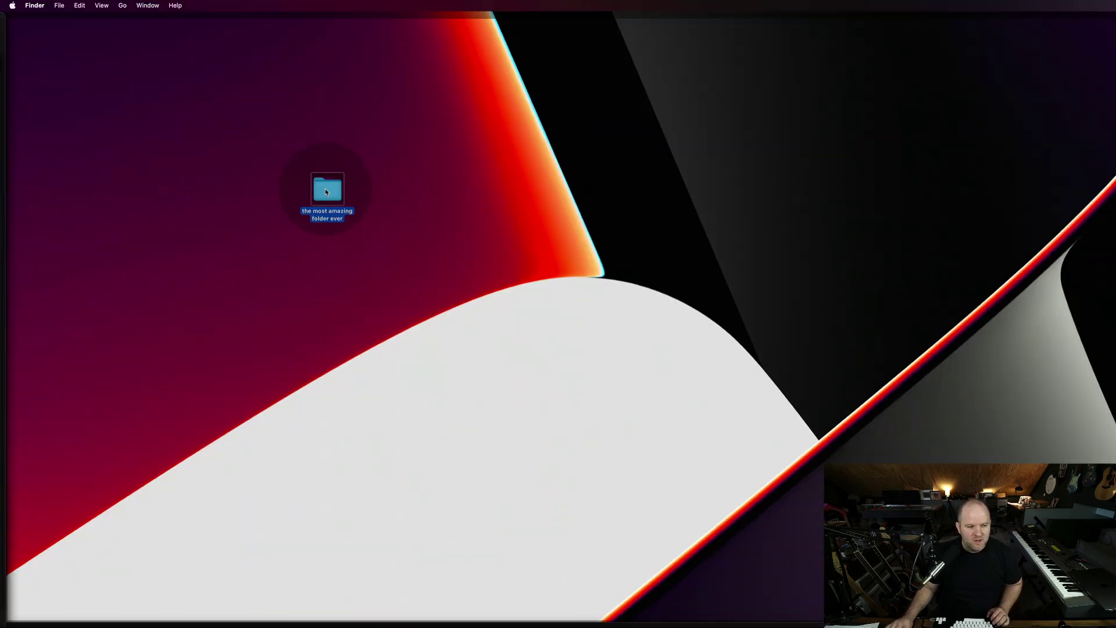
double_click(341, 186)
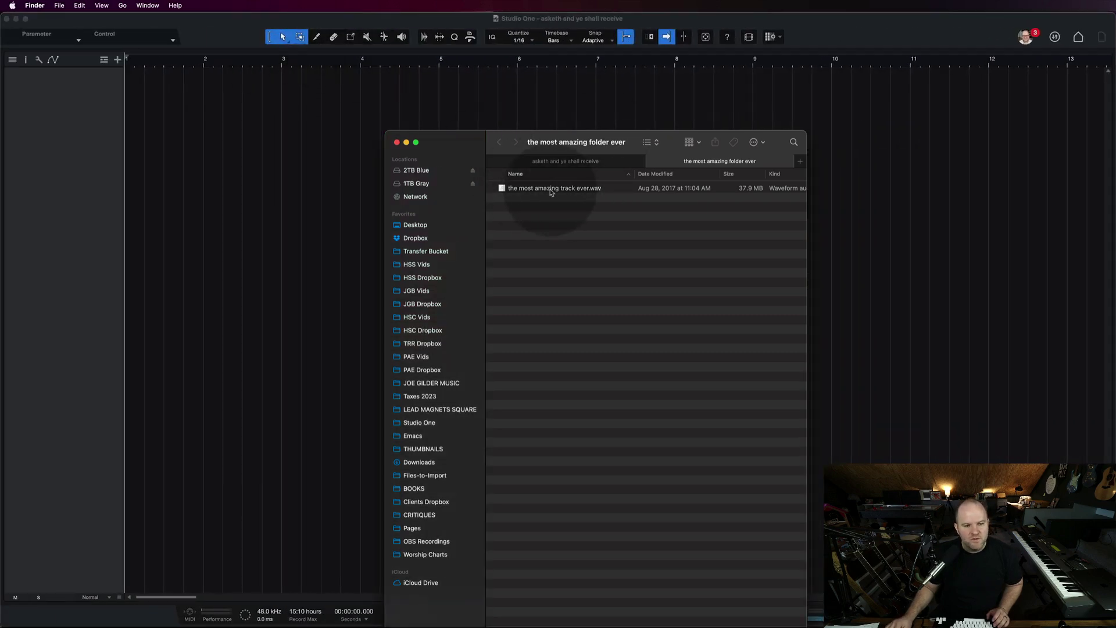
Import 'the most amazing track ever.wav' onto track 1 and make the track taller.
drag(530, 189, 87, 225)
click(175, 117)
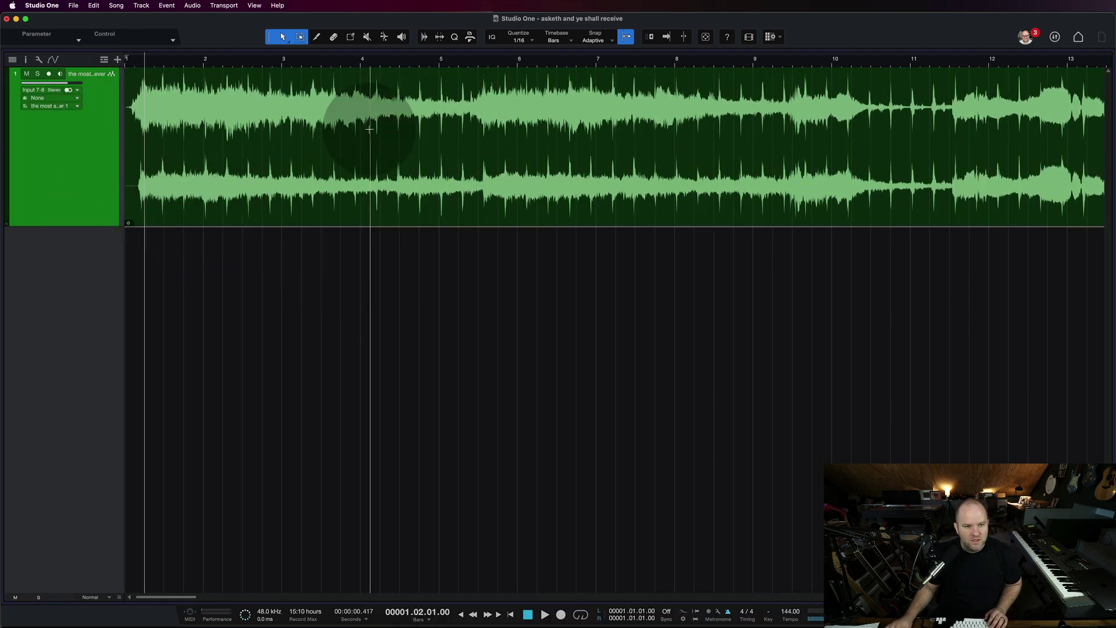
click(358, 158)
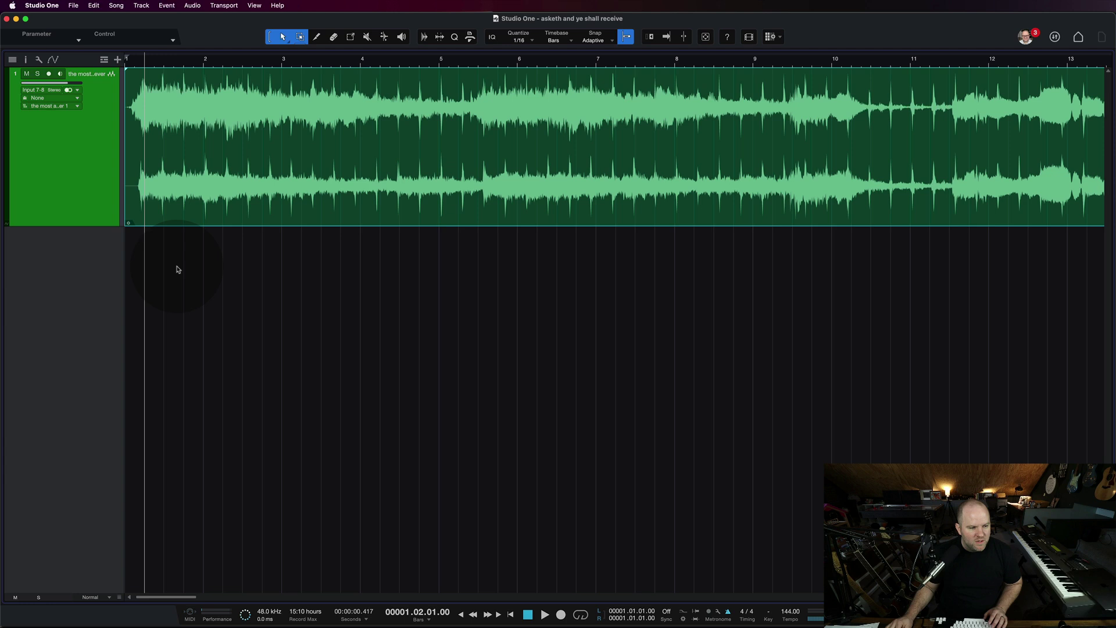
Add ten mono tracks named ME 1 to ME 10, then select track 1's audio event.
double_click(93, 243)
key(BackSpace)
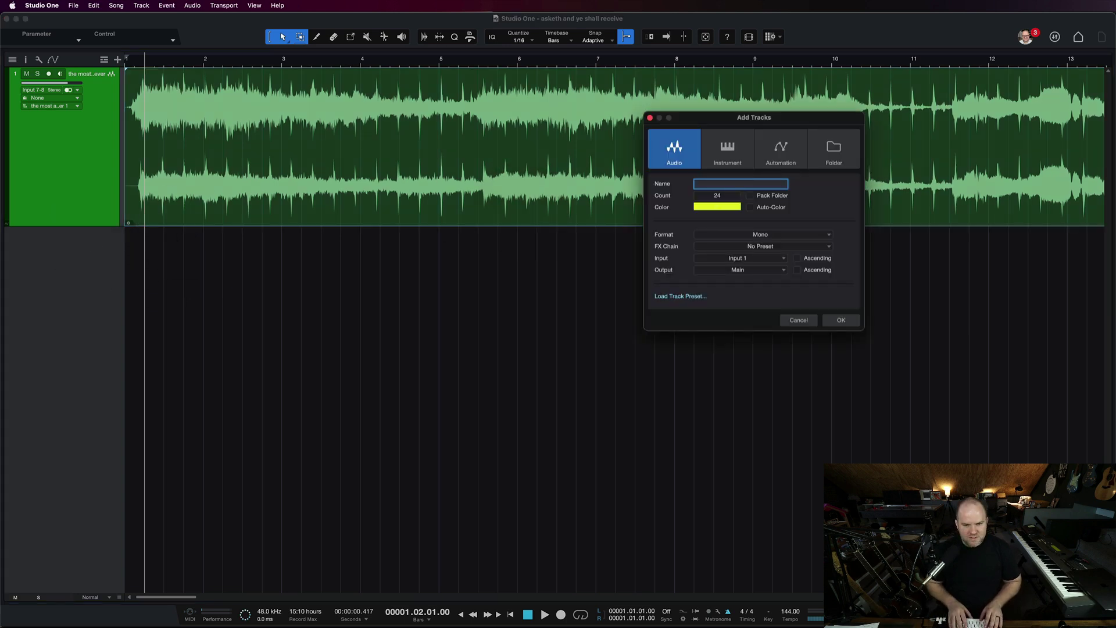
key(Tab)
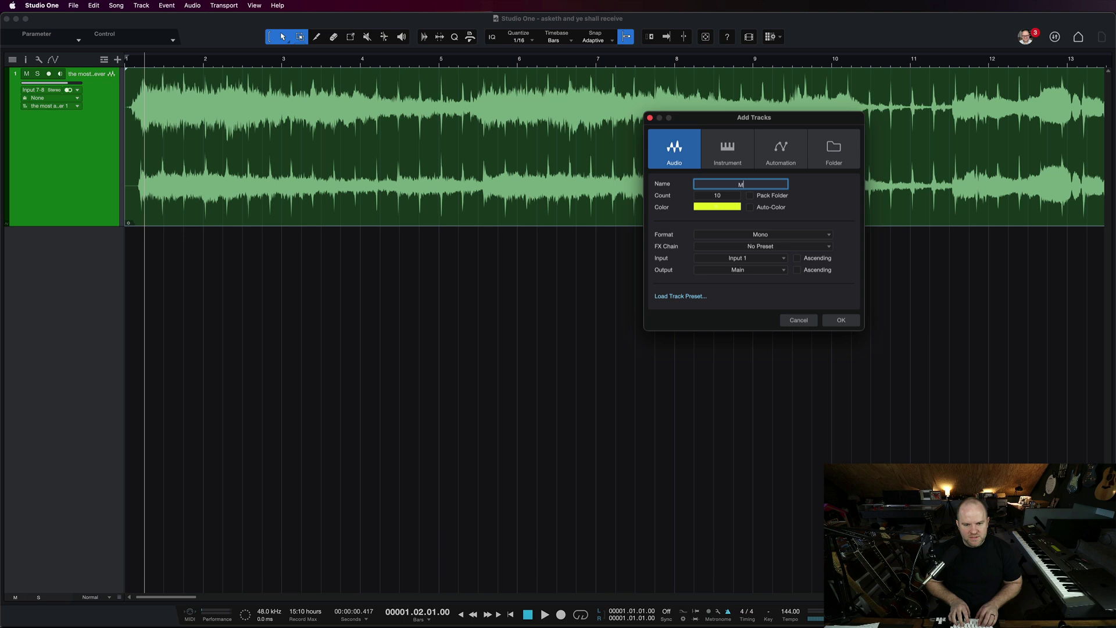
key(Return)
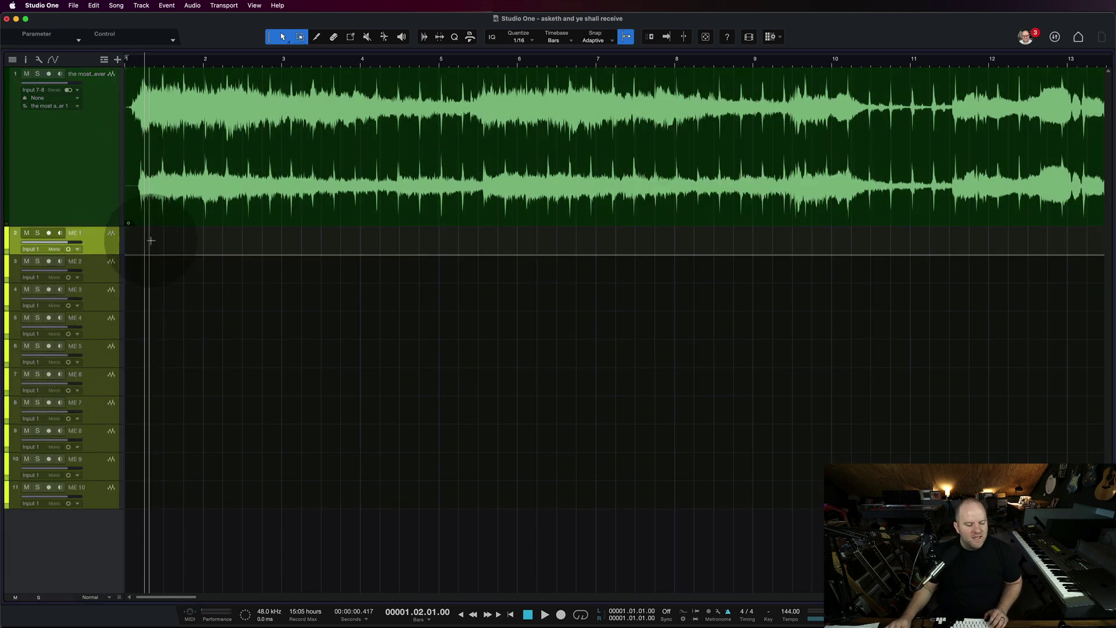
click(299, 213)
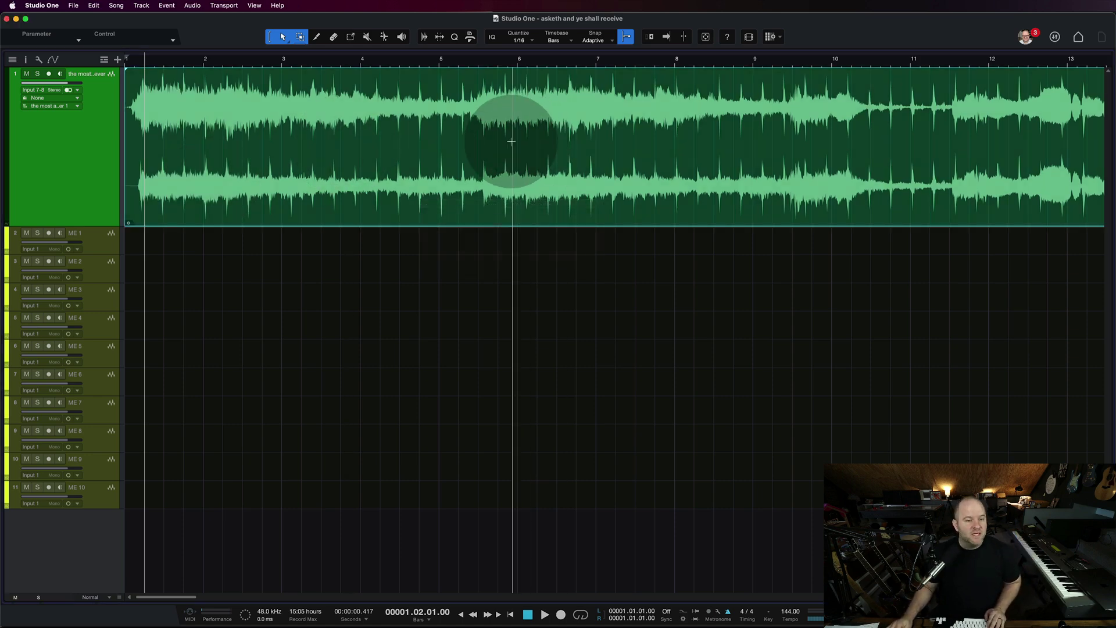
Close the song with Cmd+W and hide Studio One with Cmd+H.
key(super+w)
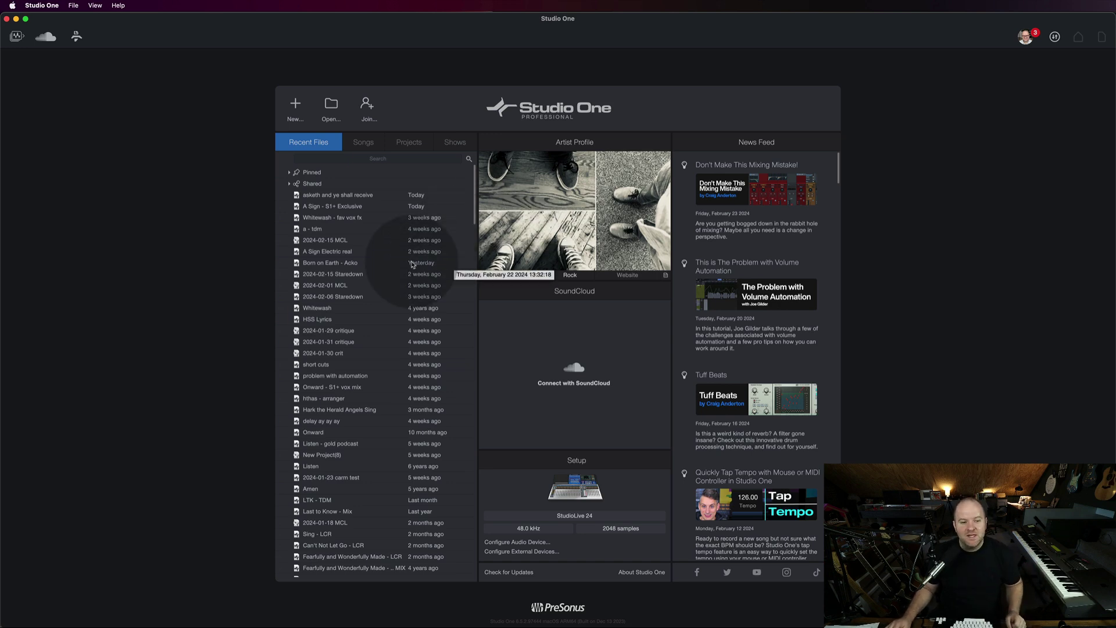
key(super+h)
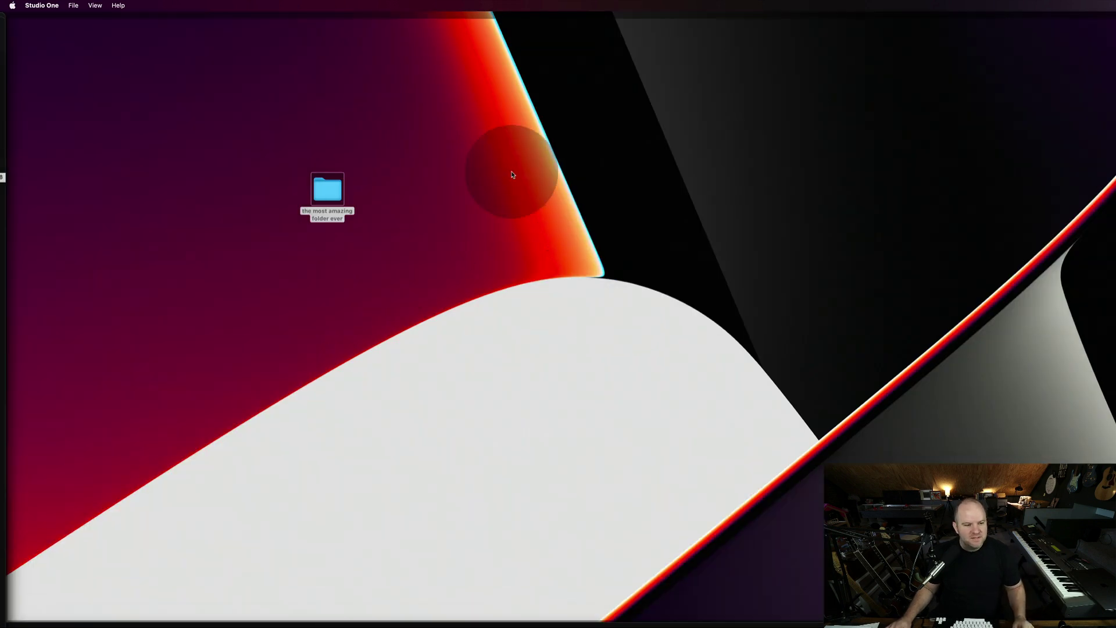
Create several untitled folders on the desktop and move them beside the original folder.
click(324, 209)
click(364, 184)
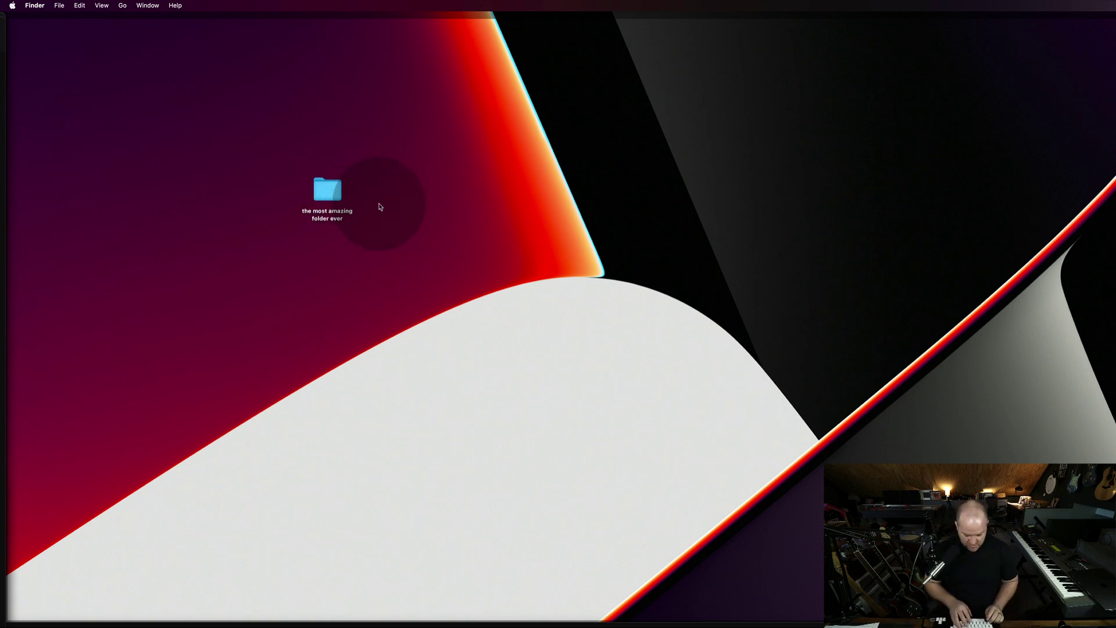
key(super+shift+n)
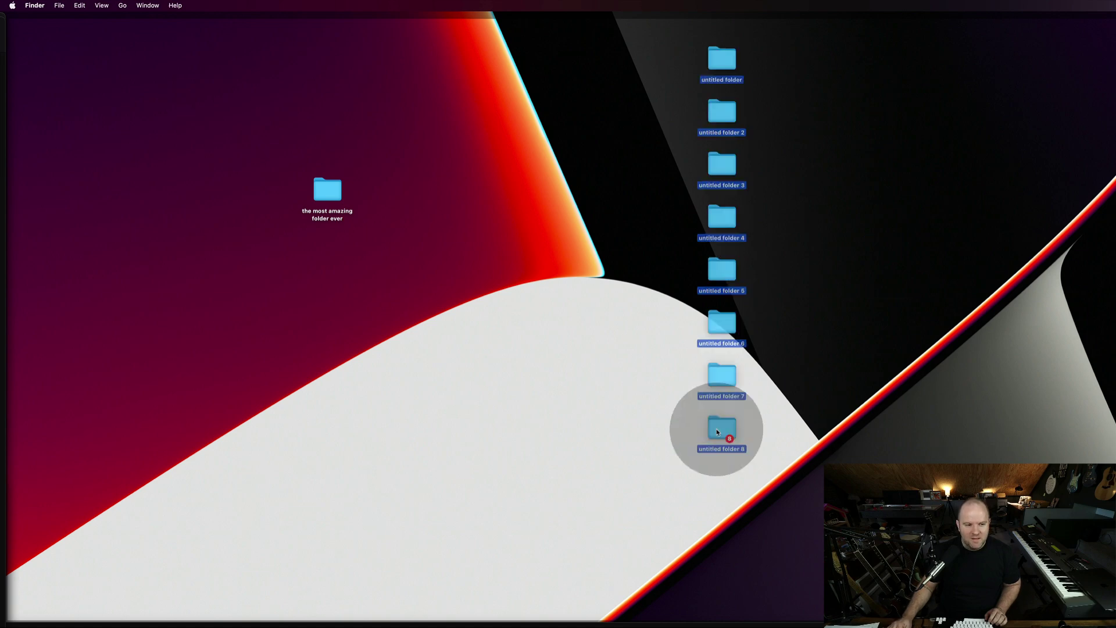
drag(718, 428, 418, 419)
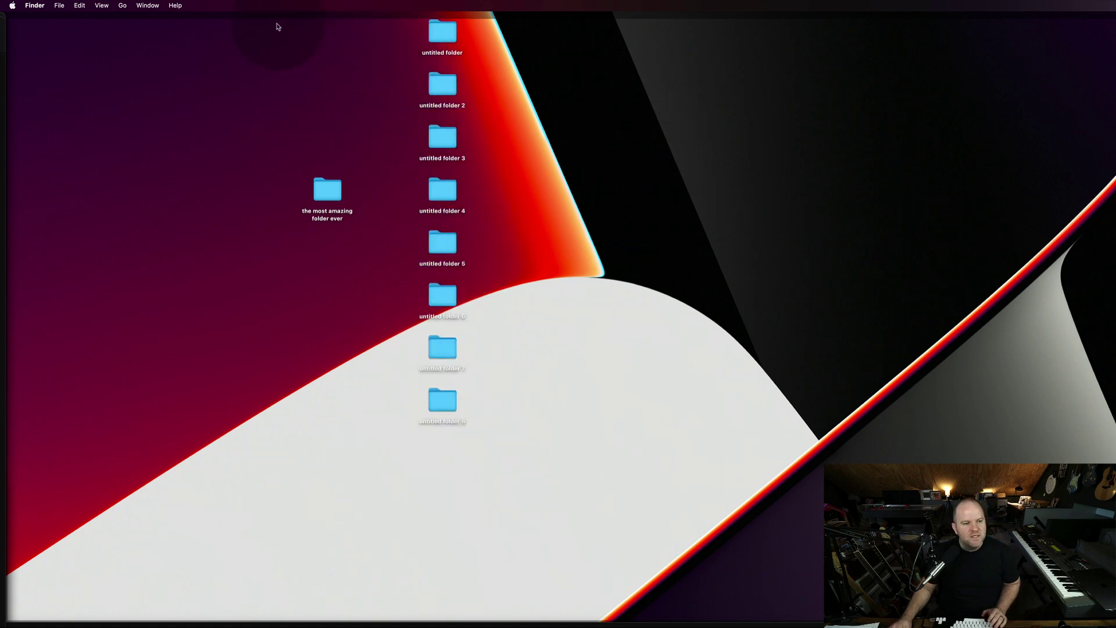
Delete all nine folders, permanently empty the Trash, and return to Studio One.
drag(255, 38, 529, 453)
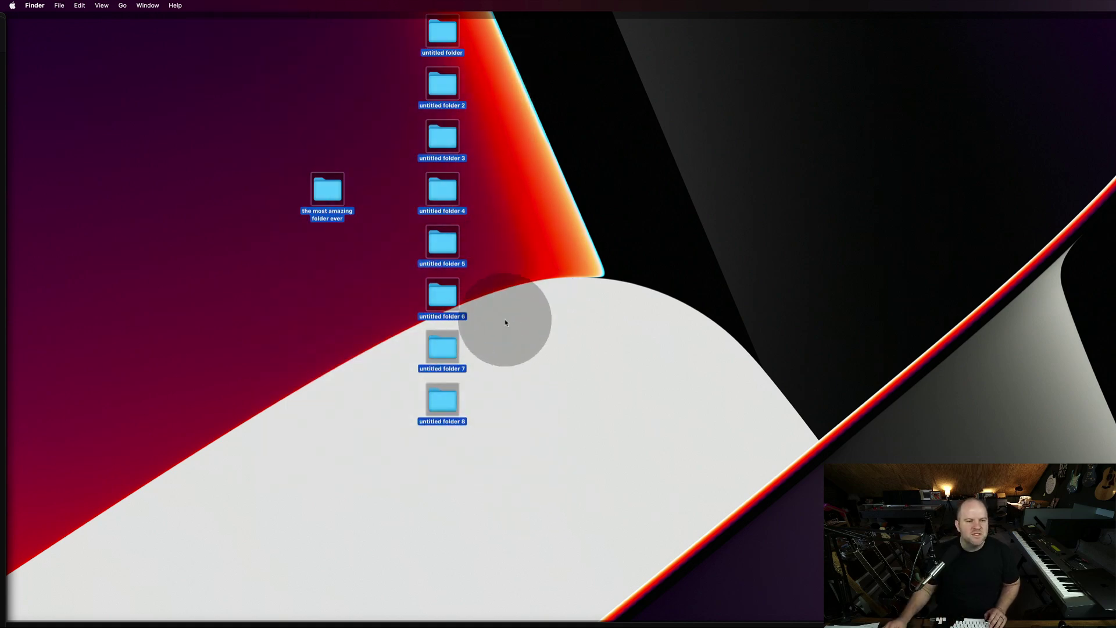
key(super+BackSpace)
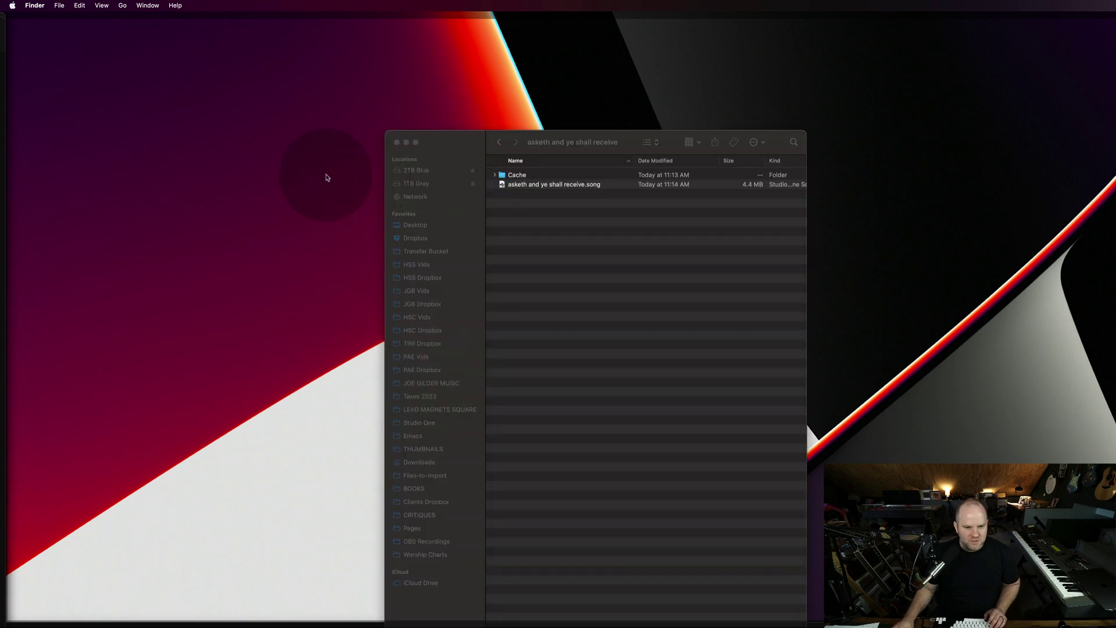
mouse_move(442, 625)
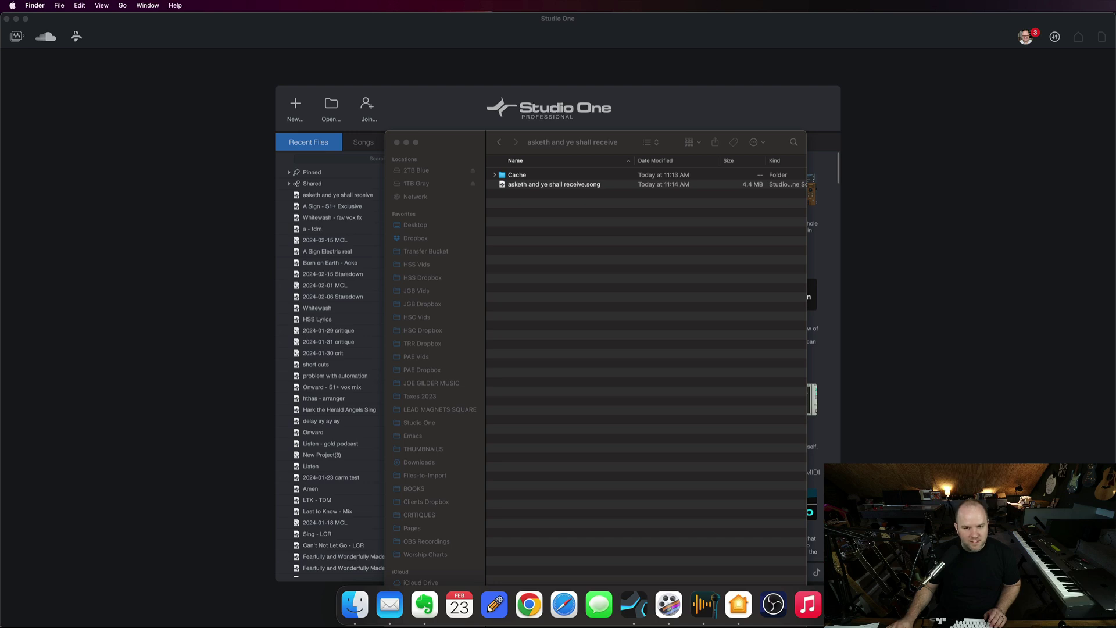
key(super+shift+BackSpace)
click(786, 236)
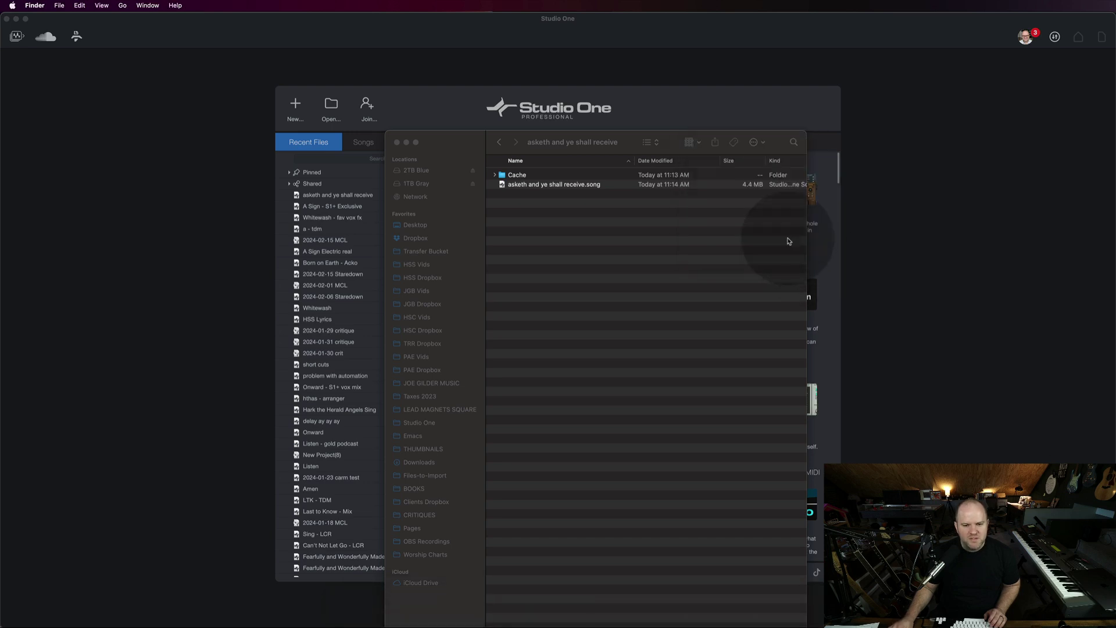
click(547, 56)
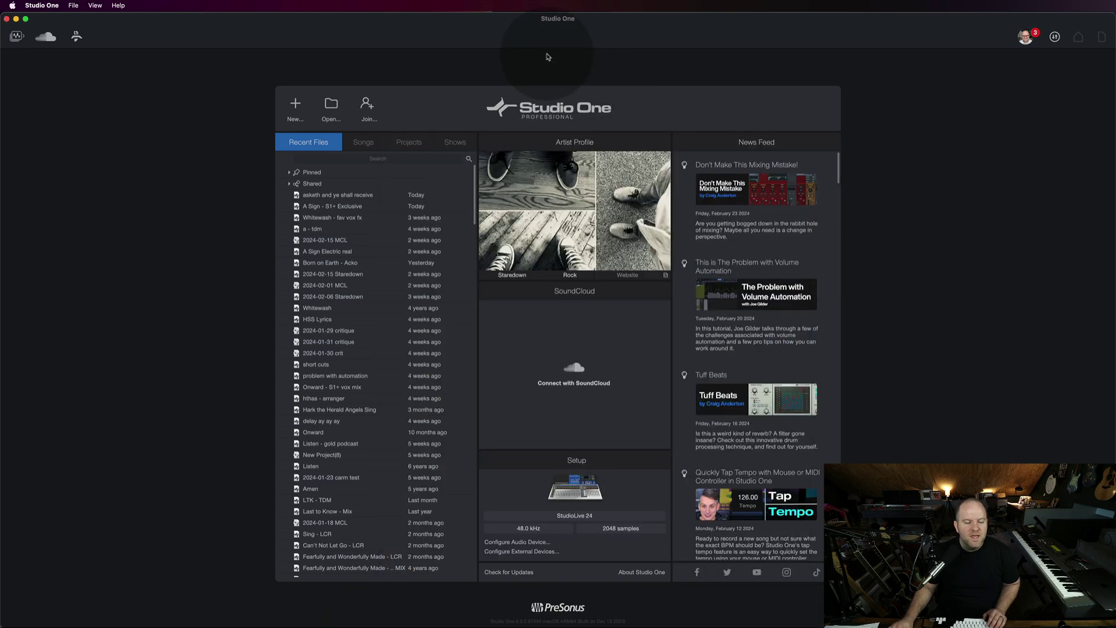
Reopen 'asketh and ye shall receive', dismiss the missing-WAV report, and select track 1's empty event.
click(361, 196)
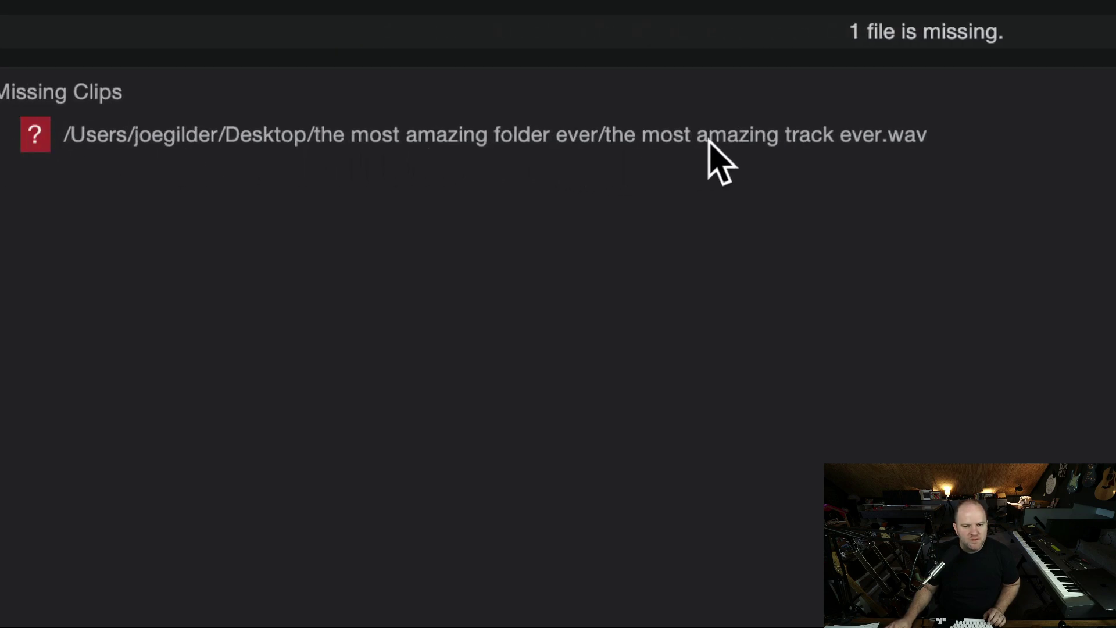
mouse_move(714, 138)
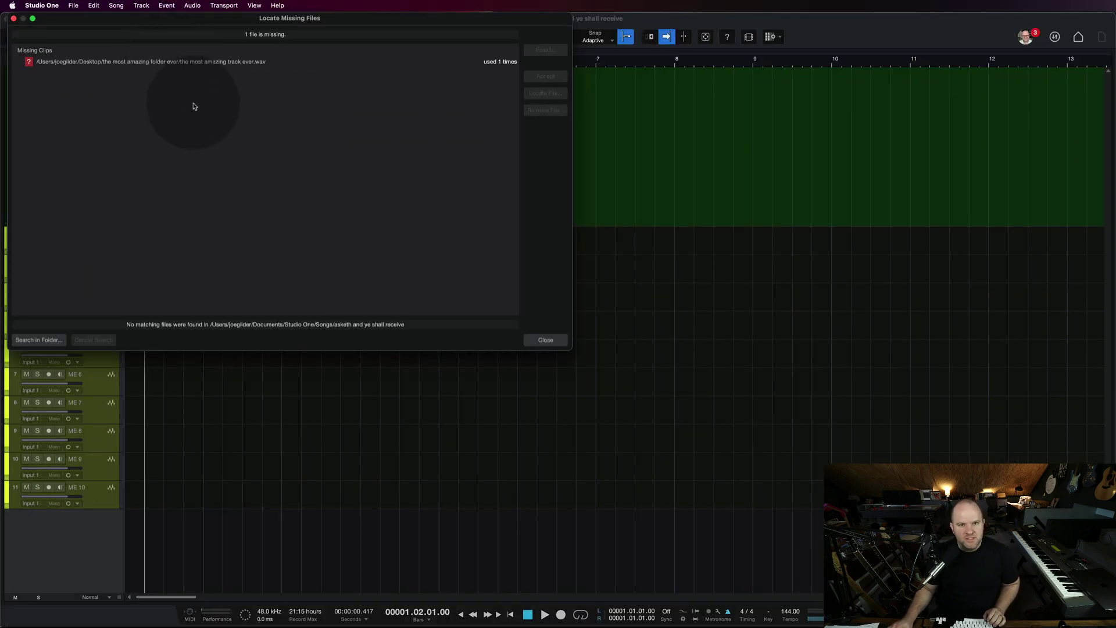
click(546, 341)
click(388, 178)
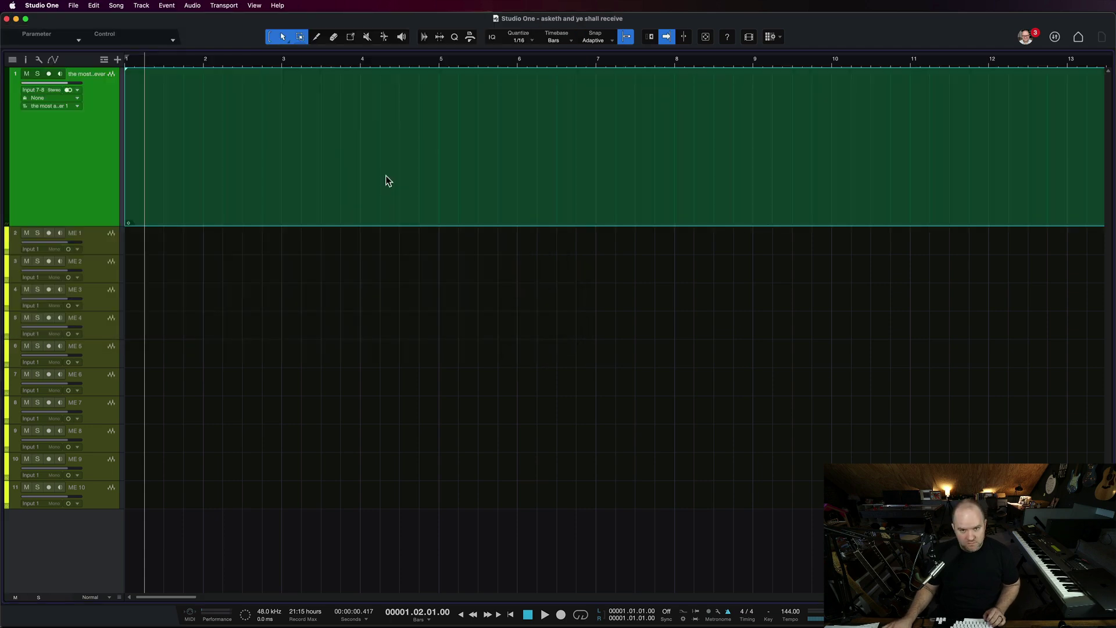
click(380, 178)
Check the empty Trash, then return to the song folder showing Cache and the .song file.
key(super+w)
click(427, 144)
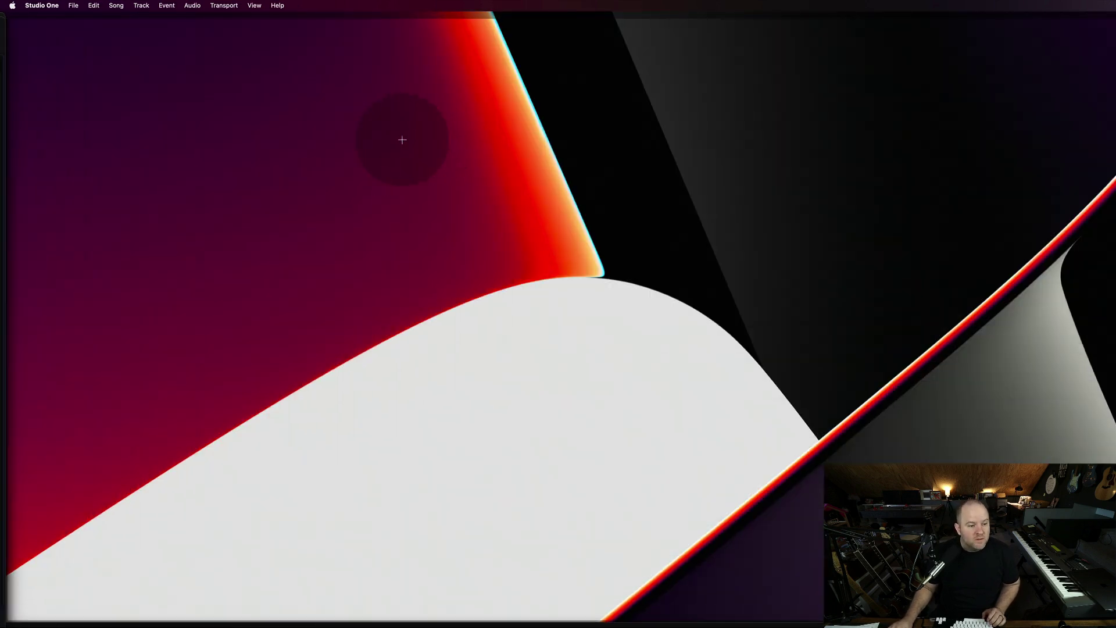
click(401, 137)
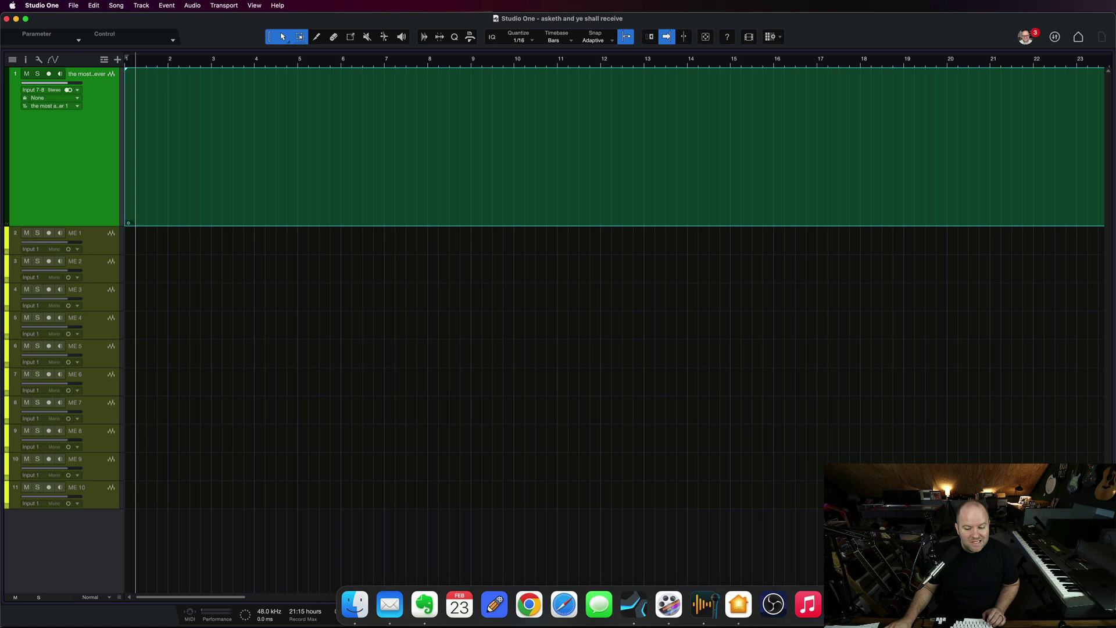
click(626, 281)
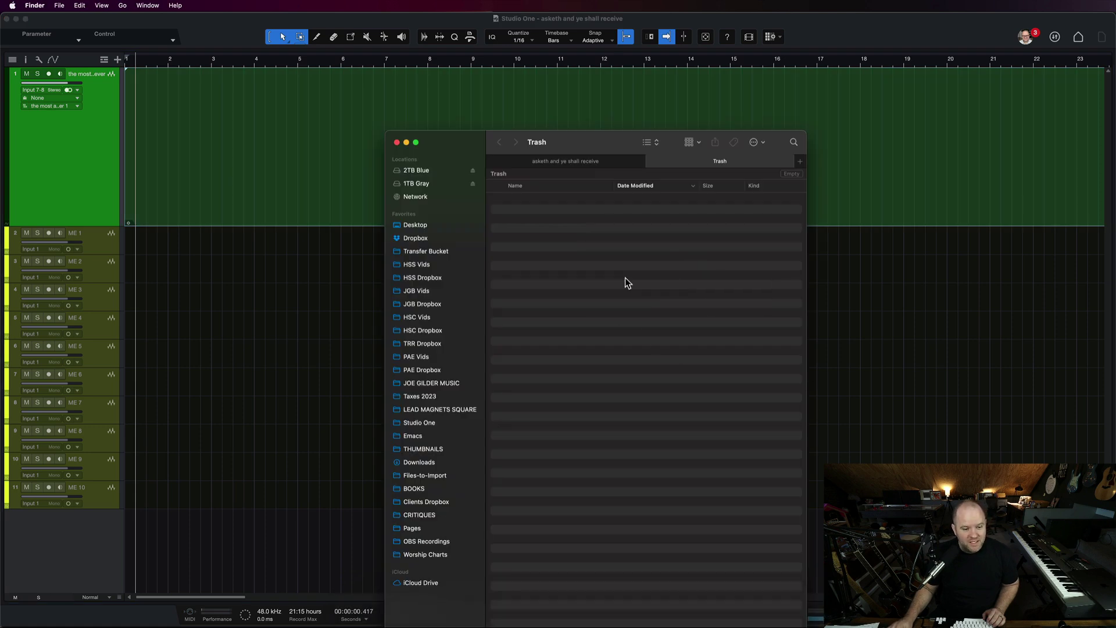
click(625, 279)
click(562, 211)
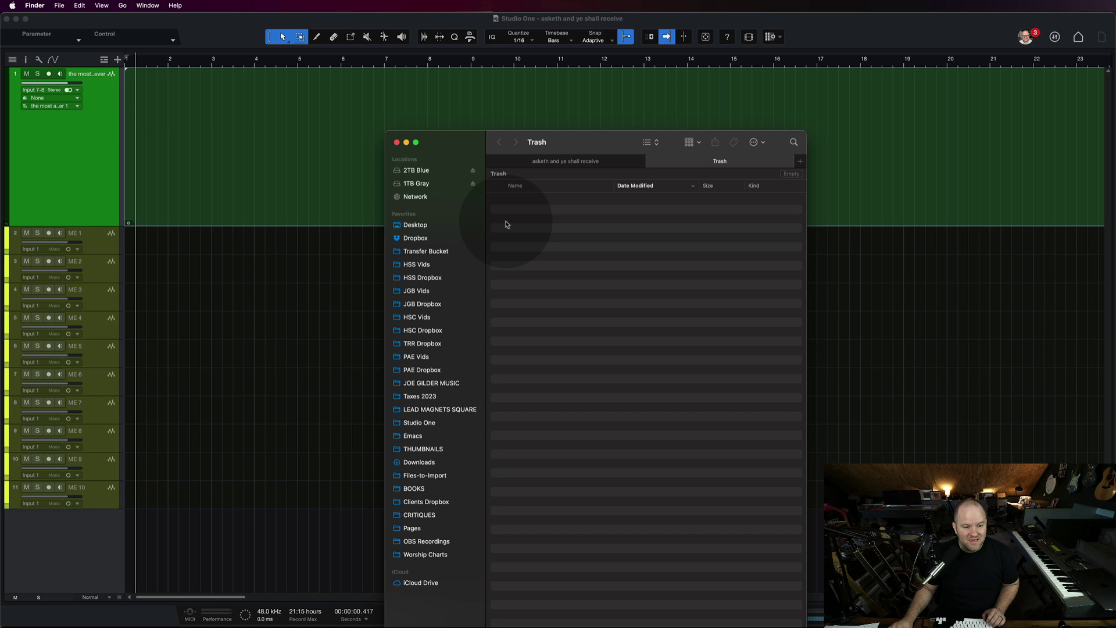
click(517, 160)
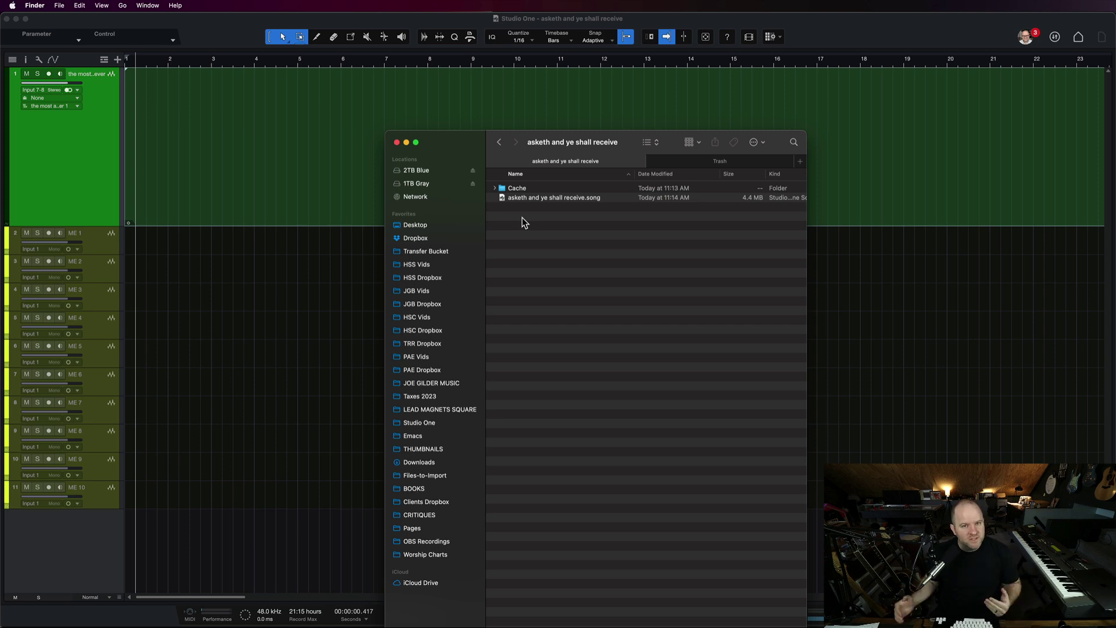
Select 04 - Fighter.wav in the Fighter - WAV folder and go to the Desktop.
click(439, 379)
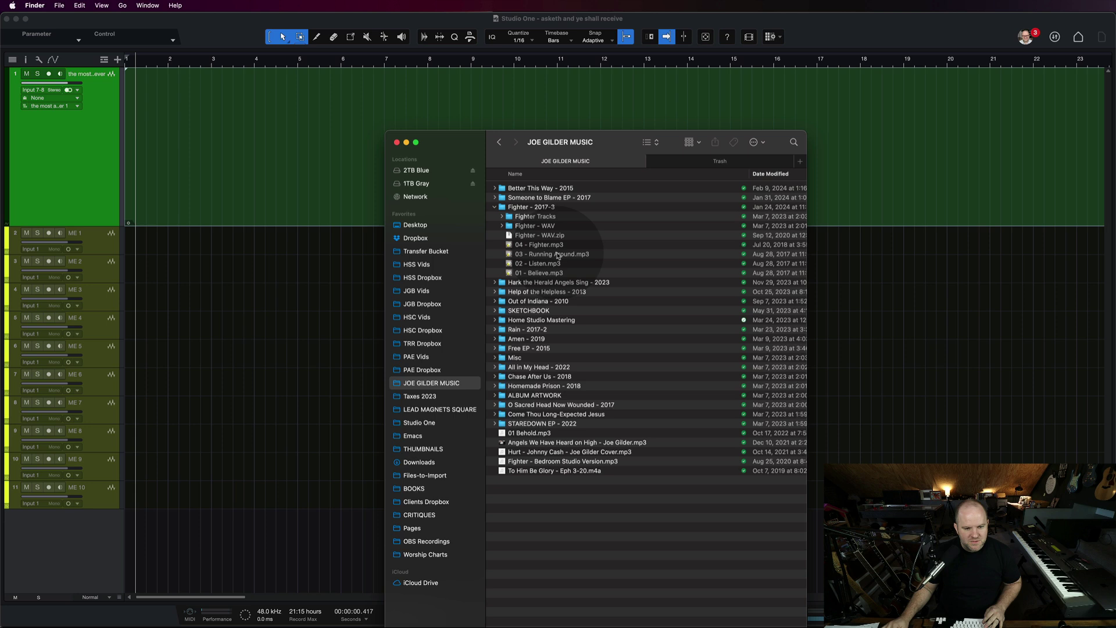
double_click(542, 228)
click(544, 215)
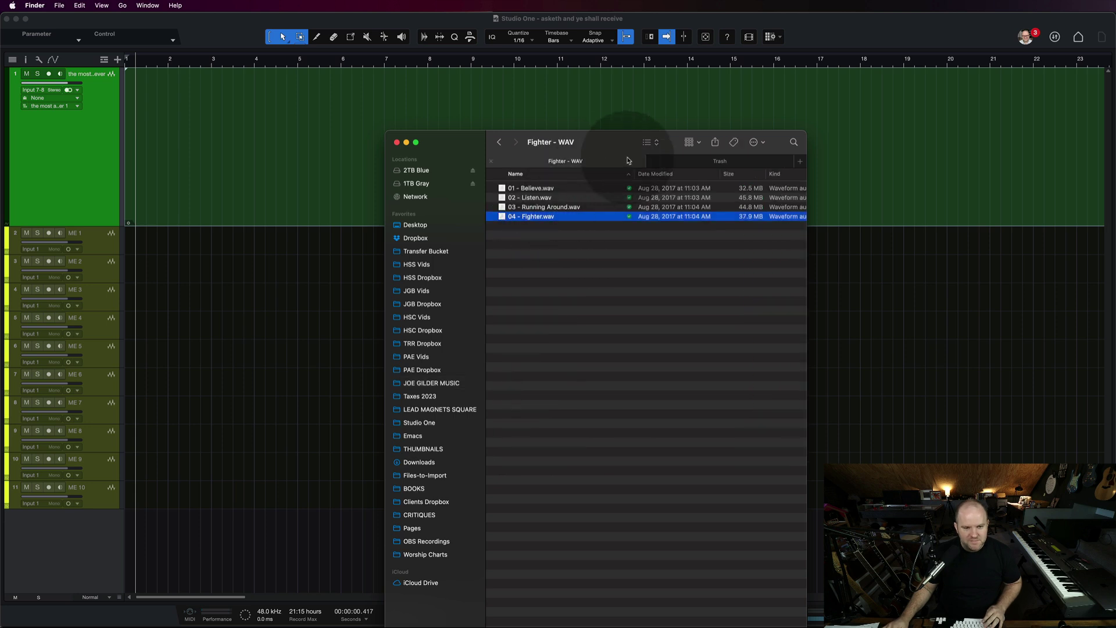
click(677, 163)
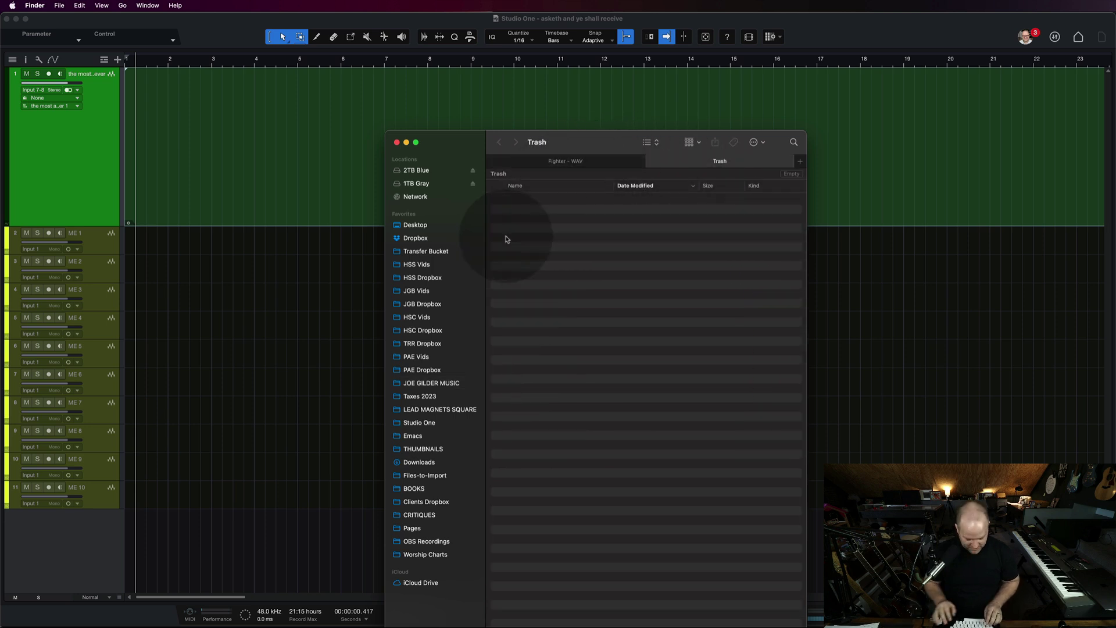
key(super+shift+d)
key(super+n)
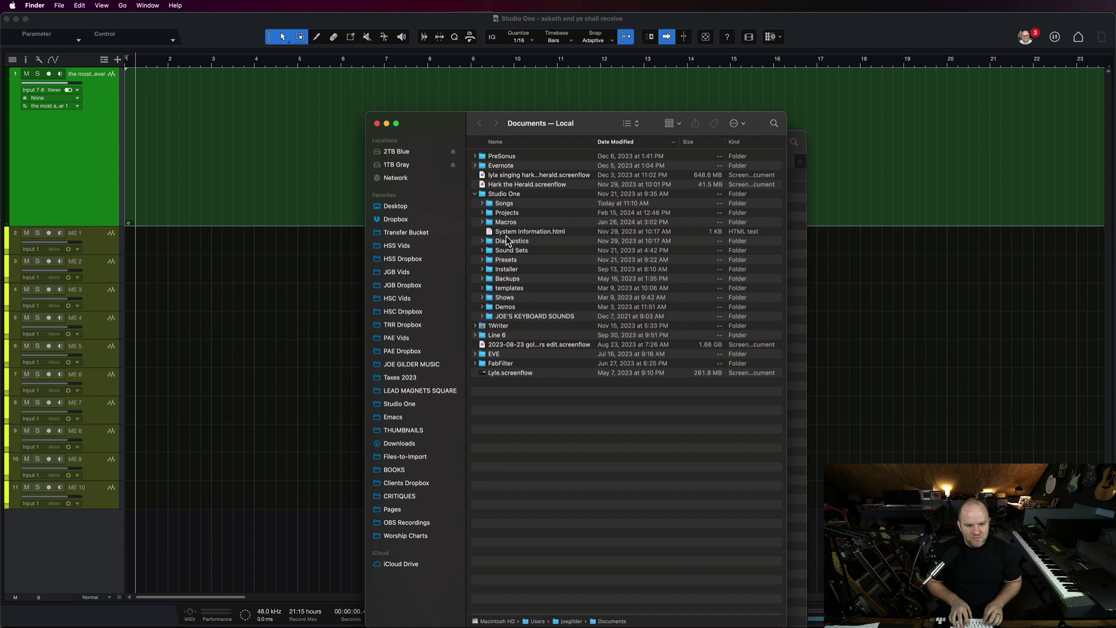
key(super+w)
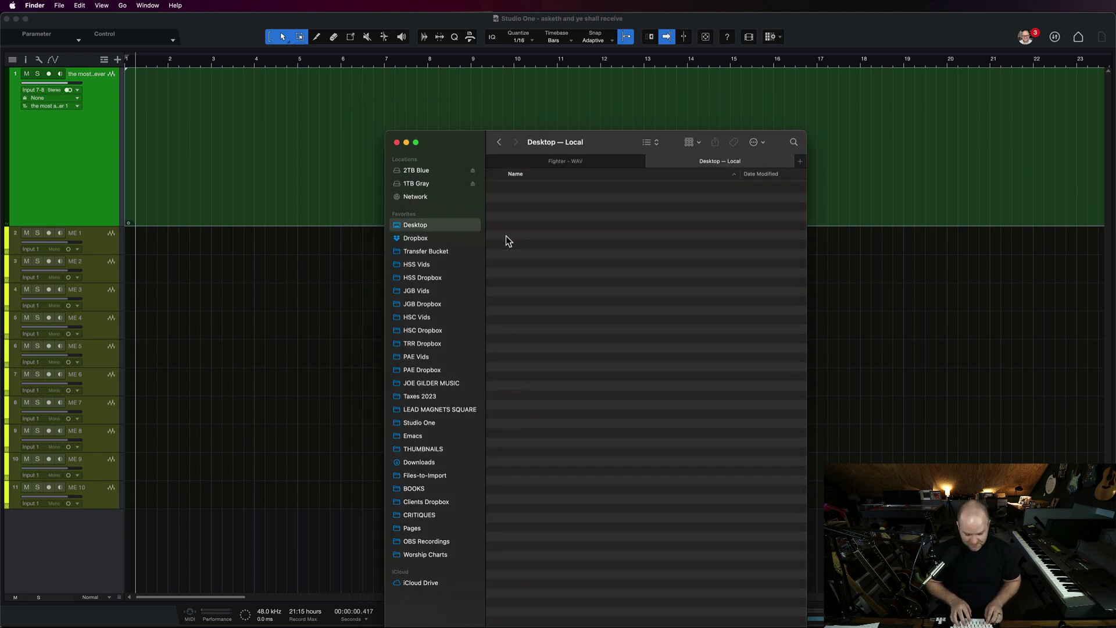
Create a Desktop folder named 'folder', paste the WAV in, and rename it '2nd best song ever'.
key(super+shift+n)
text(folder)
key(Return)
key(super+Down)
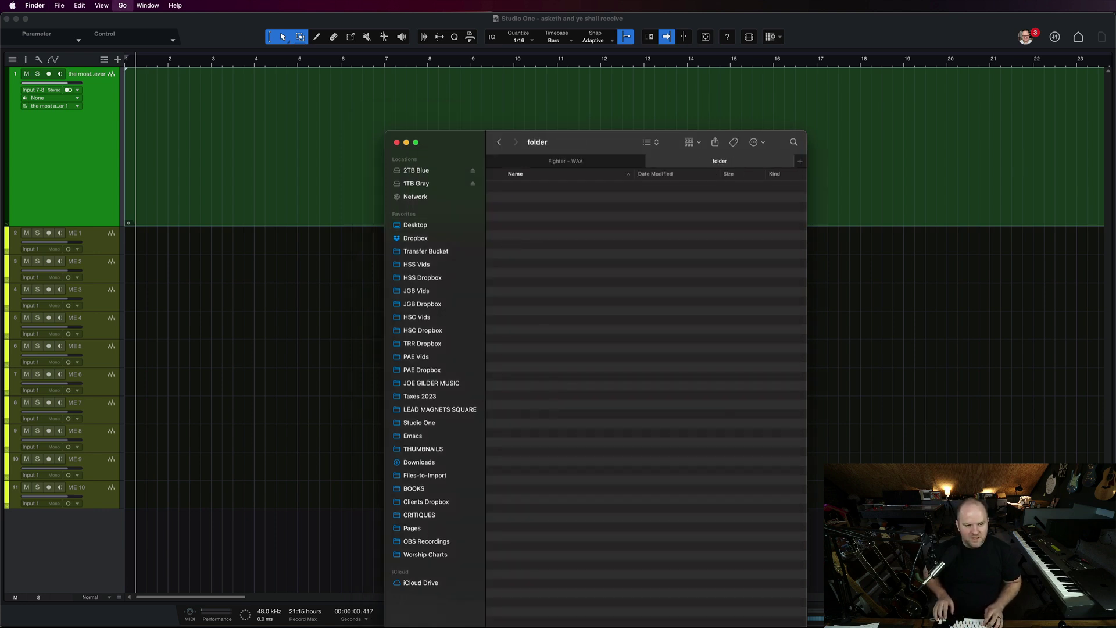
key(super+v)
click(512, 189)
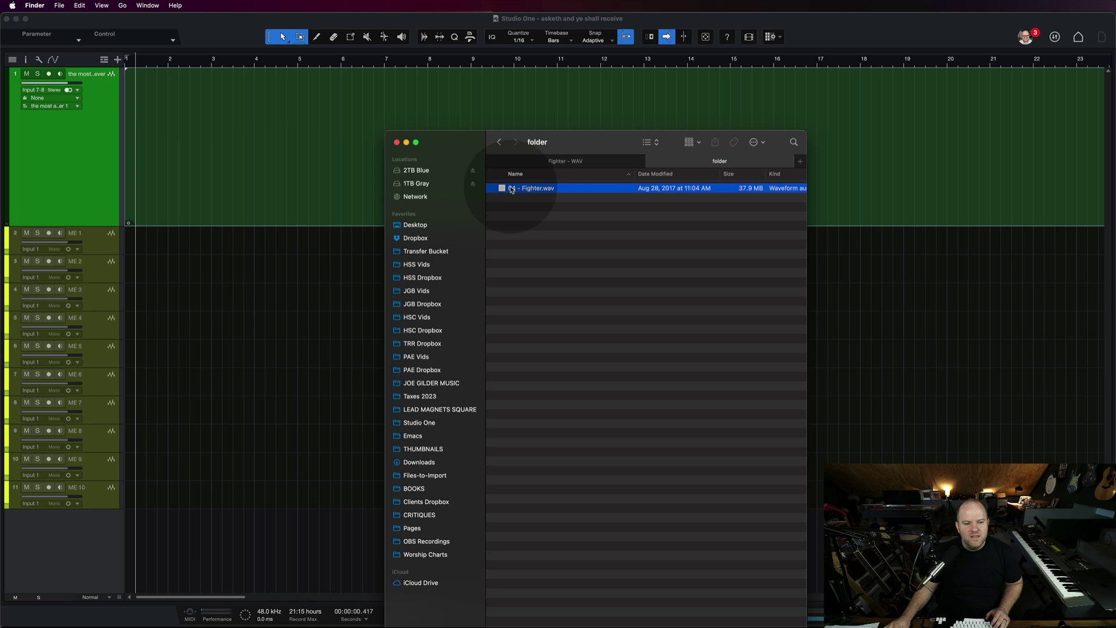
key(Return)
text(2)
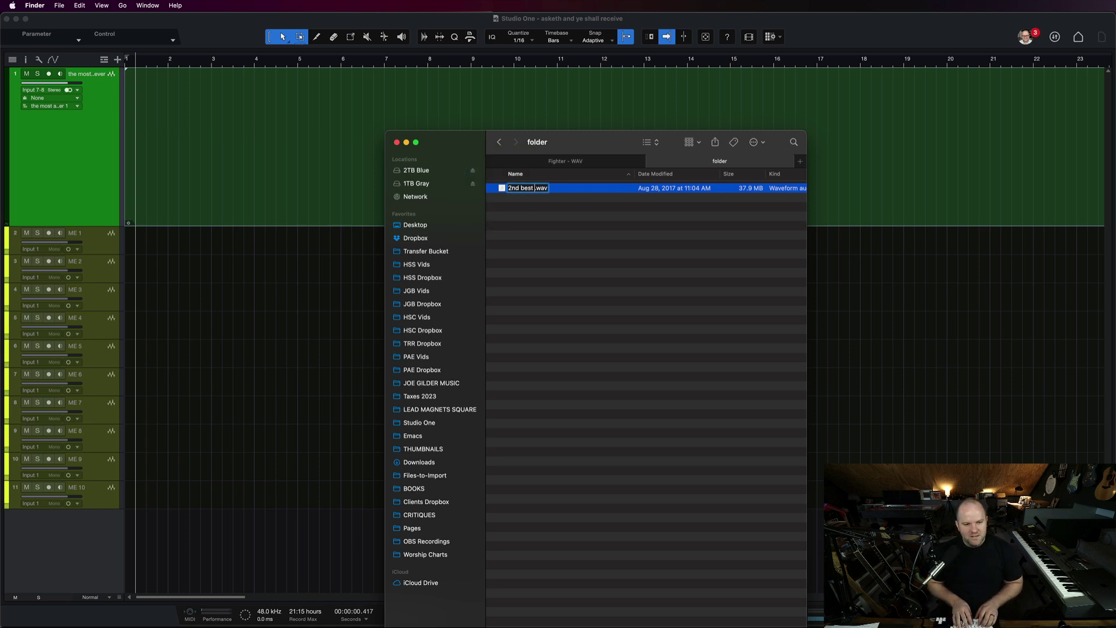
text(nd best song ever)
key(Return)
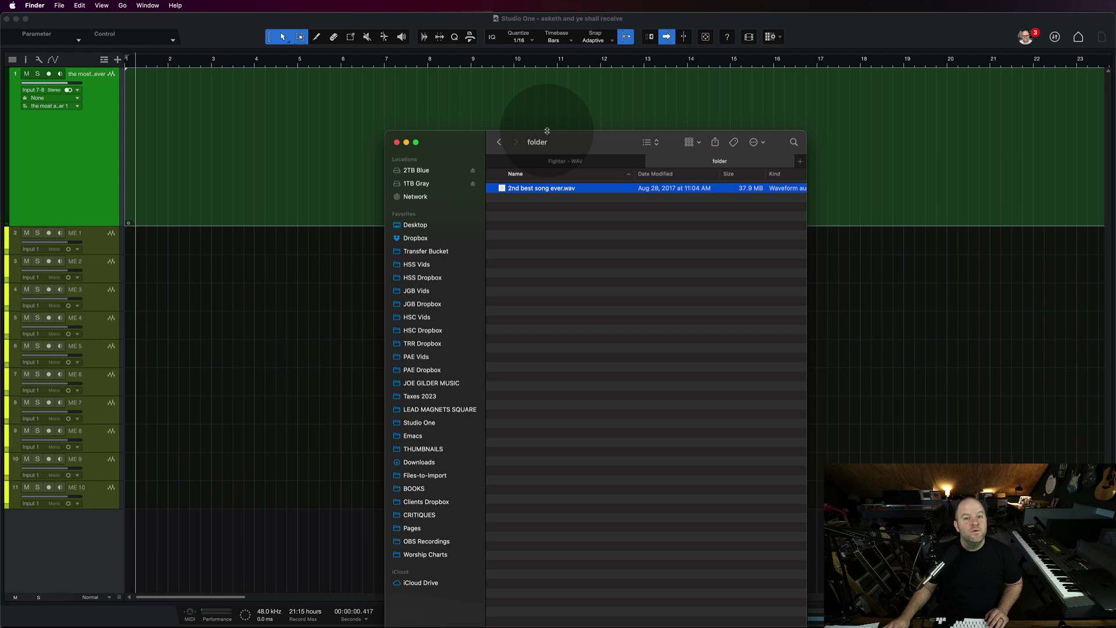
Reposition the new folder on the desktop and bring the Studio One song to the front.
key(F11)
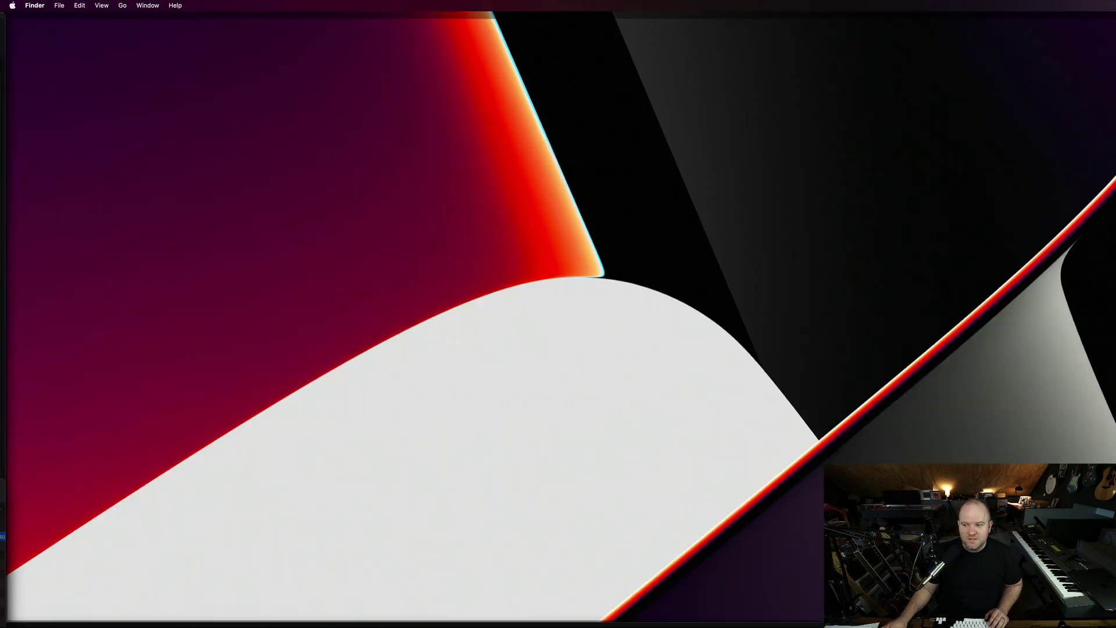
drag(516, 145, 437, 148)
key(F11)
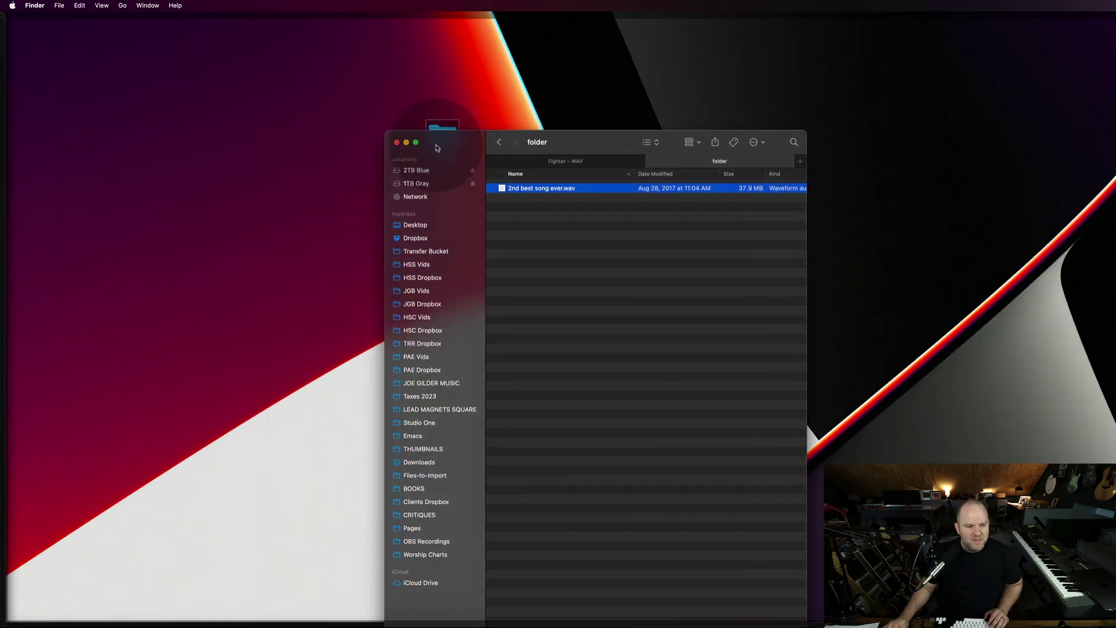
key(F11)
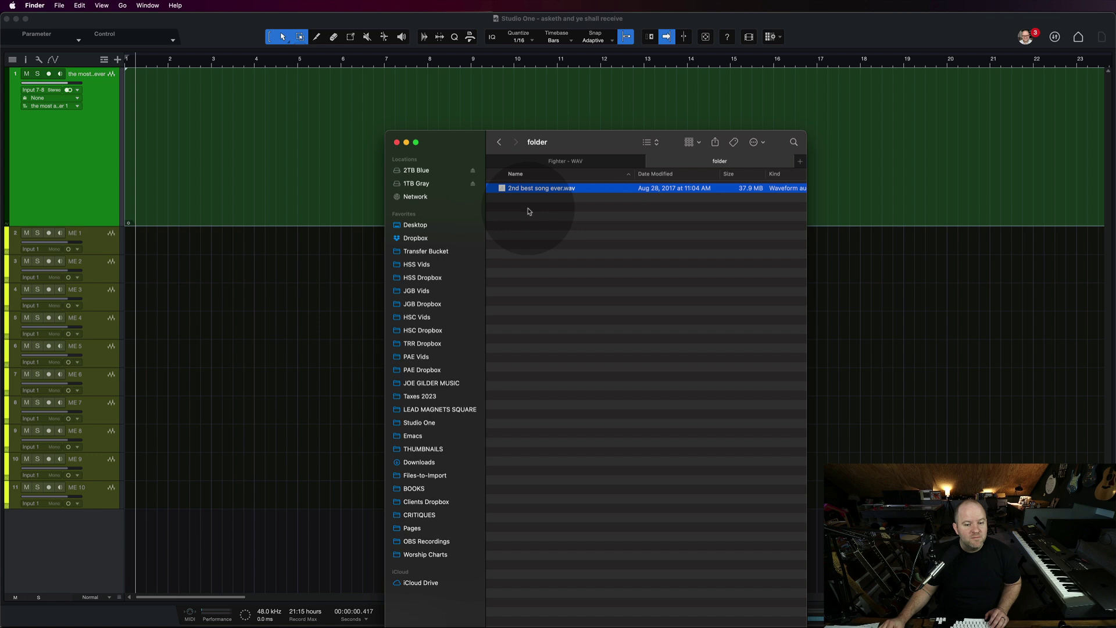
click(306, 192)
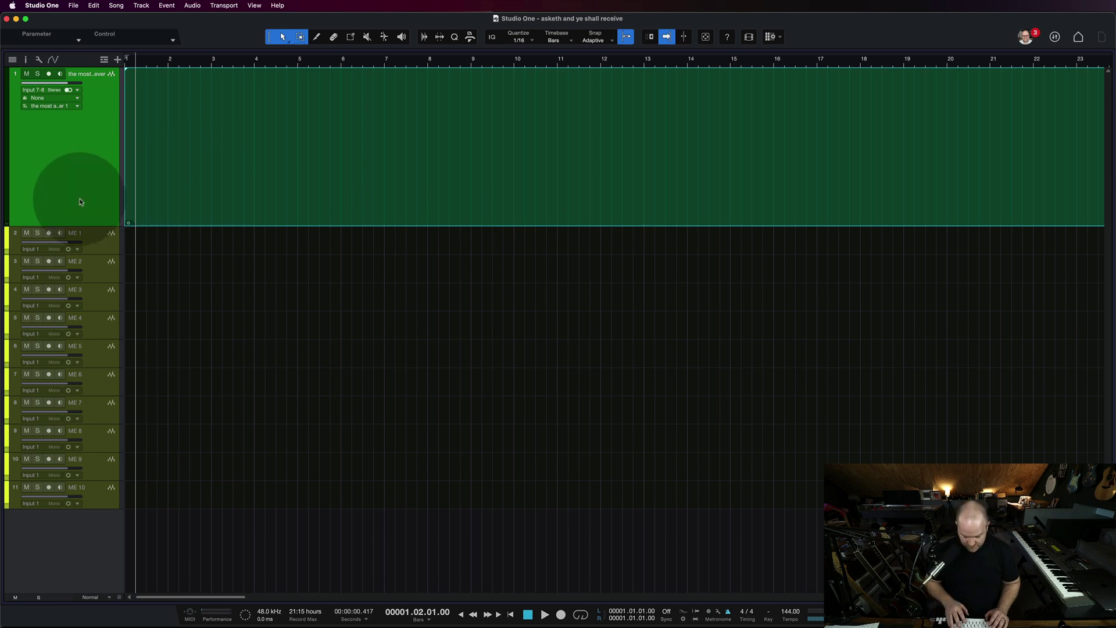
Tick 'Ask to copy external files when saving document' in Preferences > Locations > User Data and apply.
click(42, 5)
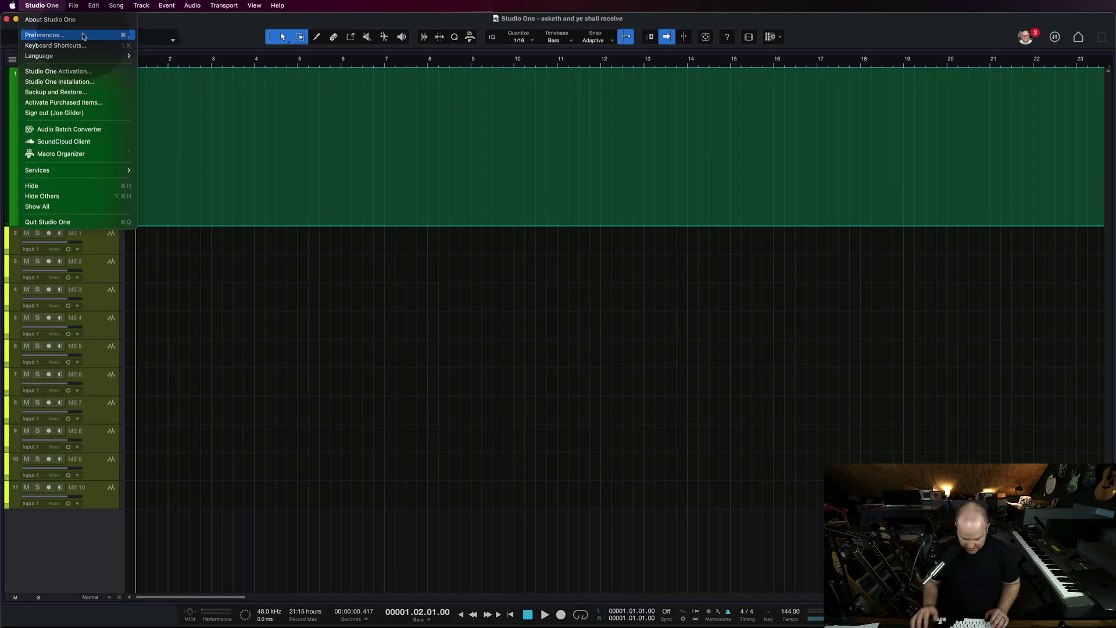
click(82, 36)
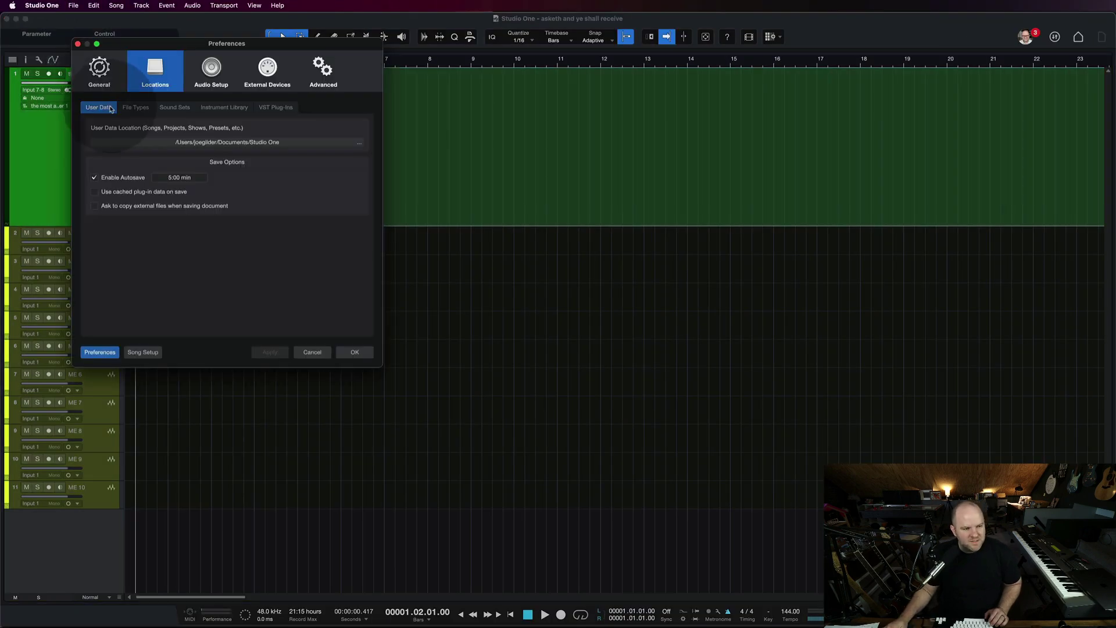
scroll(142, 68, up, 1)
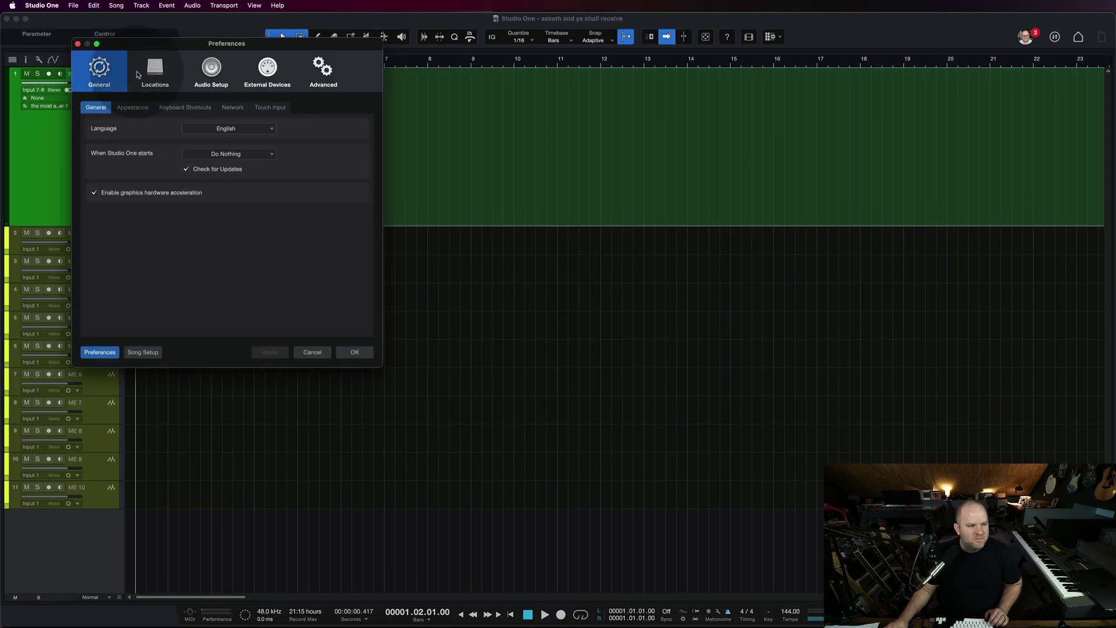
scroll(142, 71, down, 4)
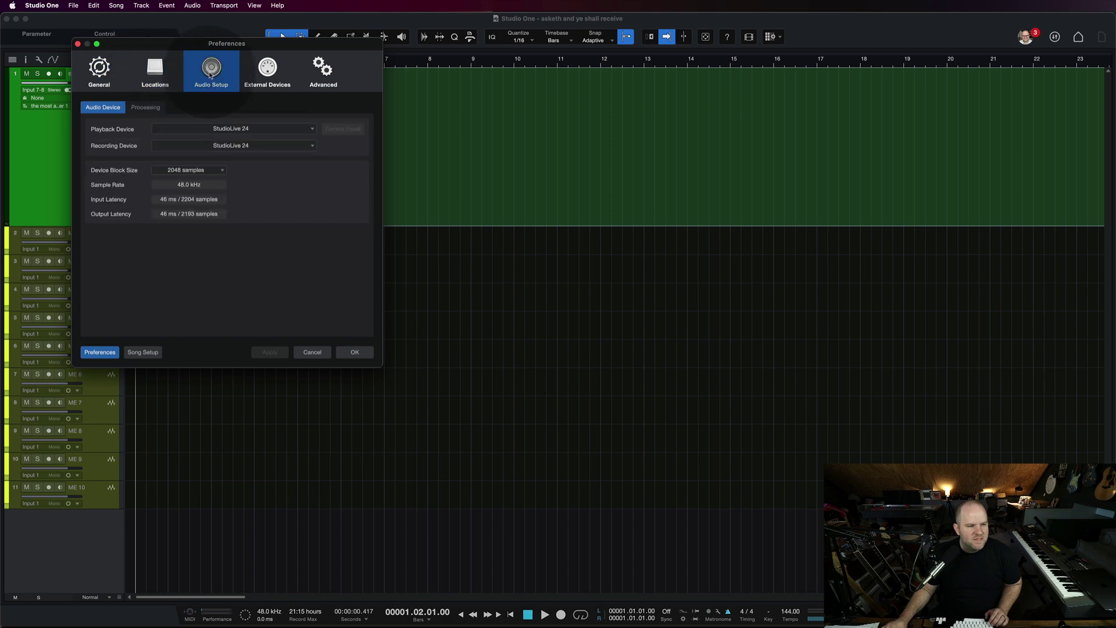
click(142, 71)
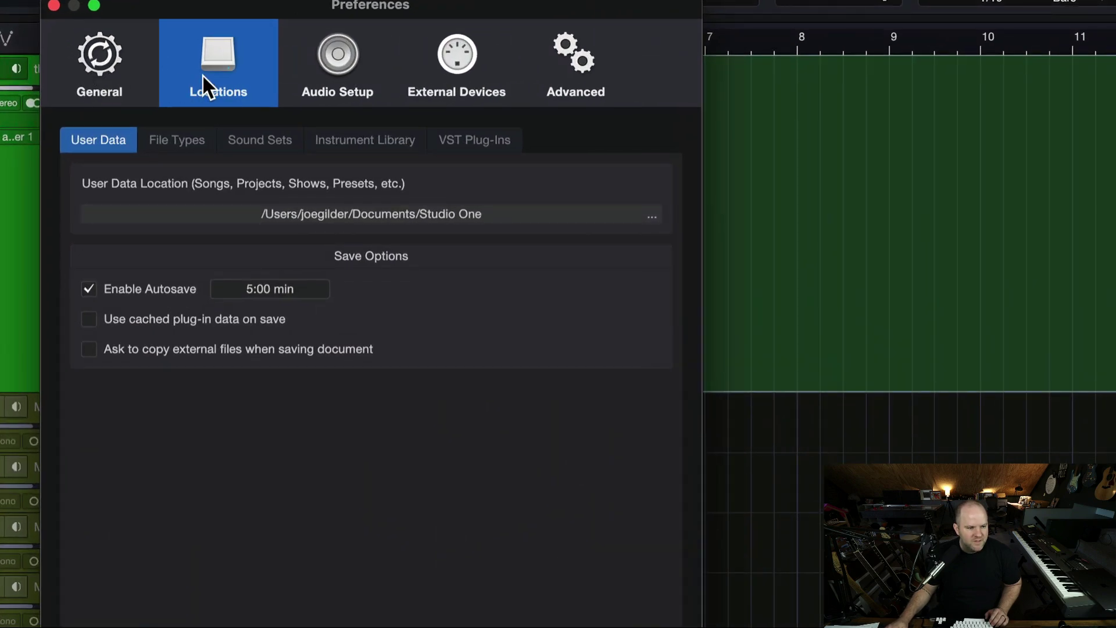
click(159, 140)
click(197, 93)
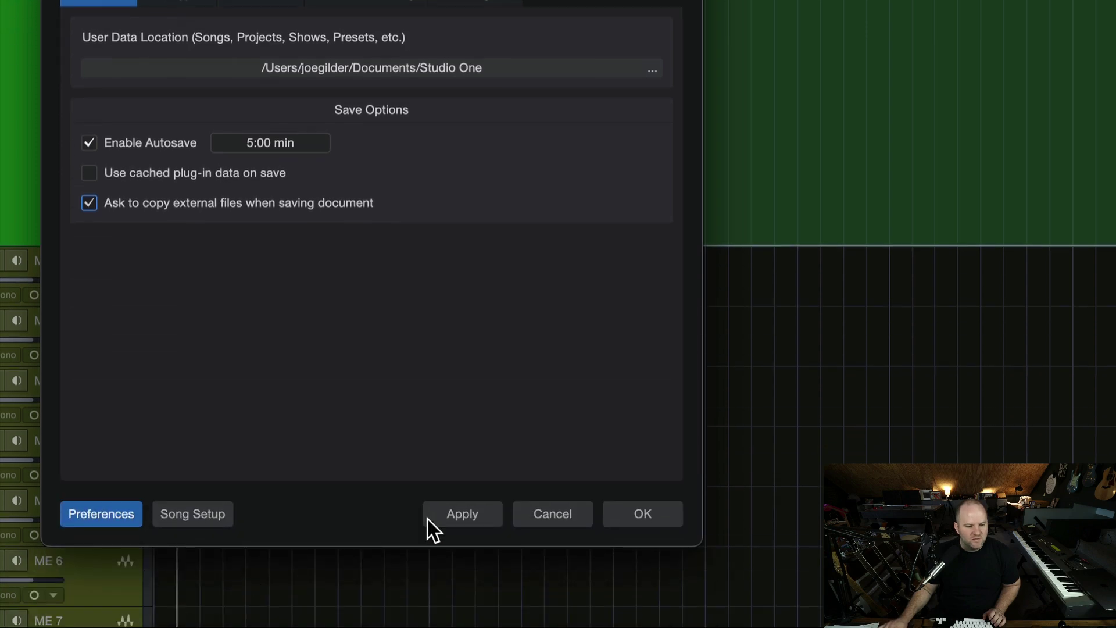
click(455, 523)
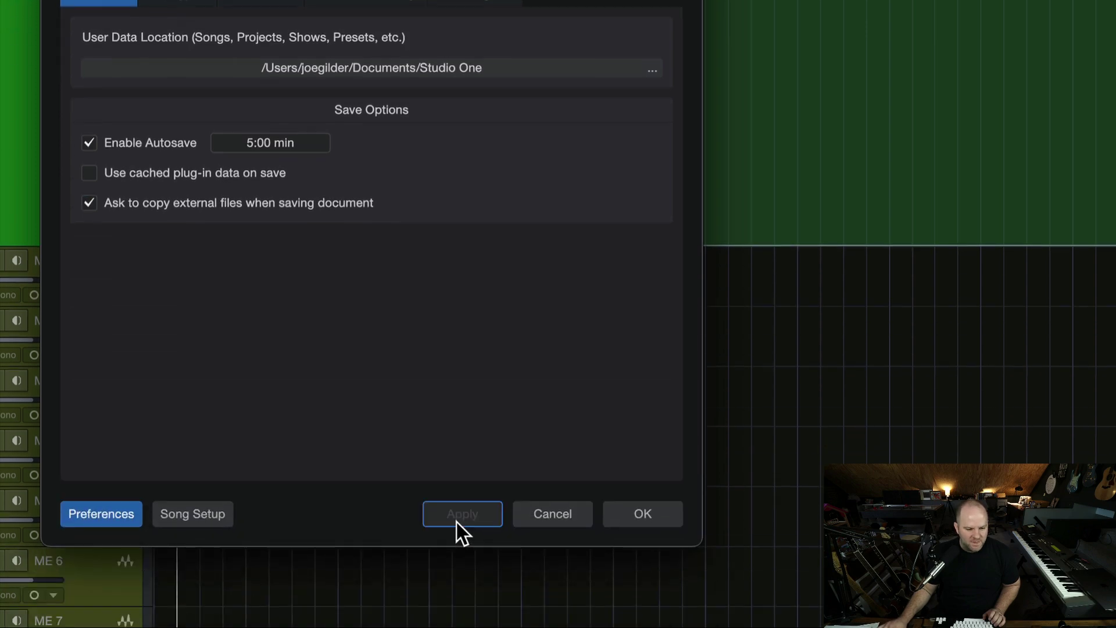
click(636, 512)
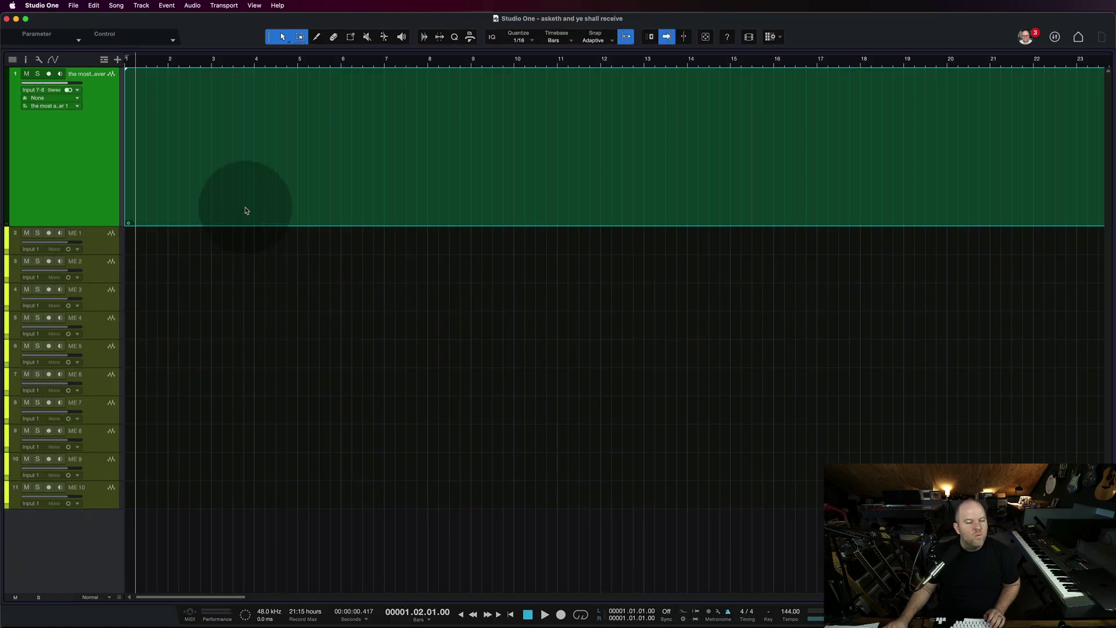
Drop '2nd best song ever.wav' onto new track 12, accept copying it to Media, and close.
key(super+Tab)
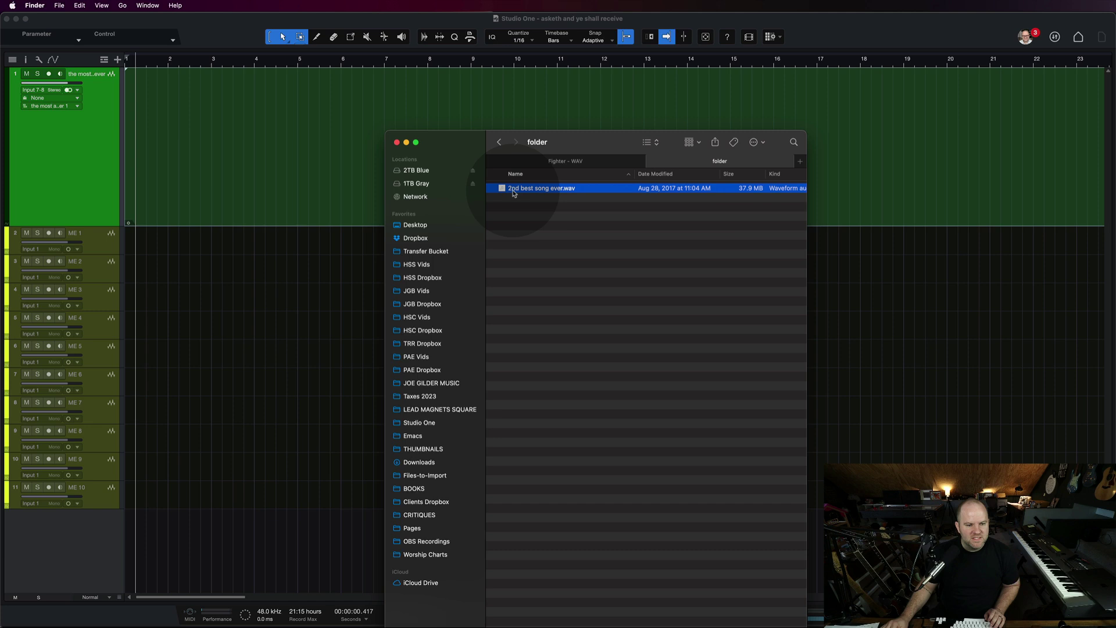
drag(522, 191, 138, 529)
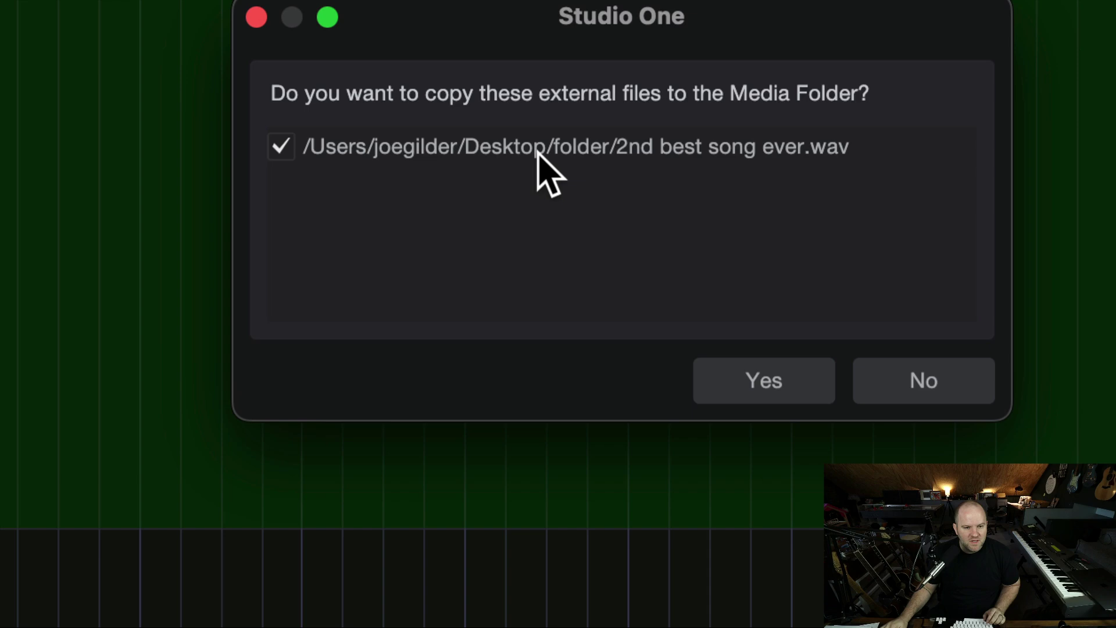
click(770, 372)
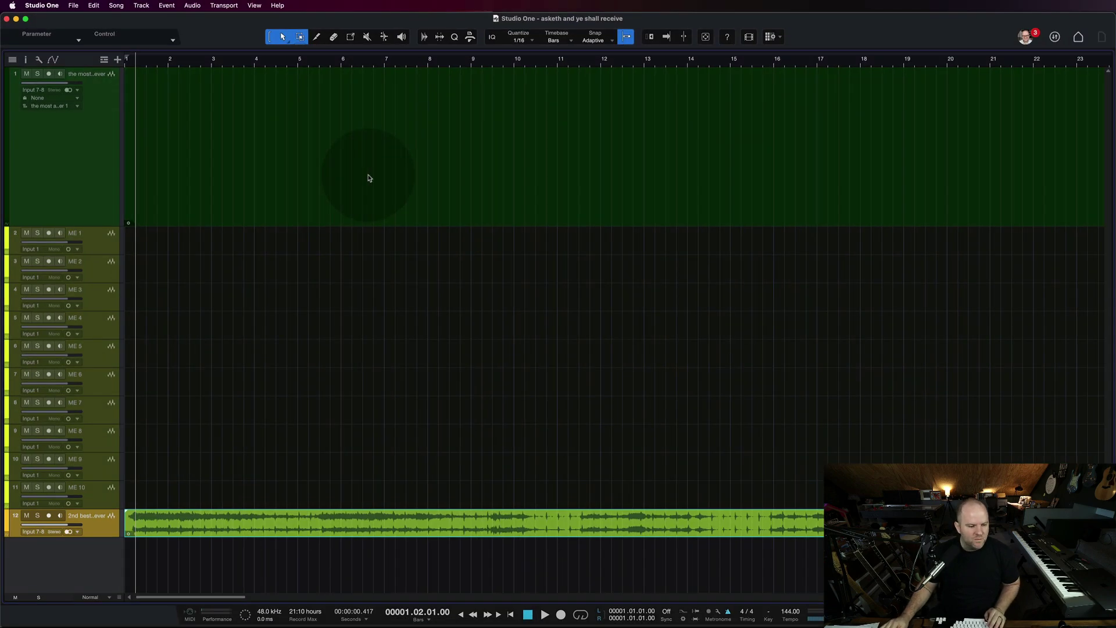
key(super+w)
Reopen 'asketh and ye shall receive' from the Start page and dismiss the missing-file dialog.
key(F11)
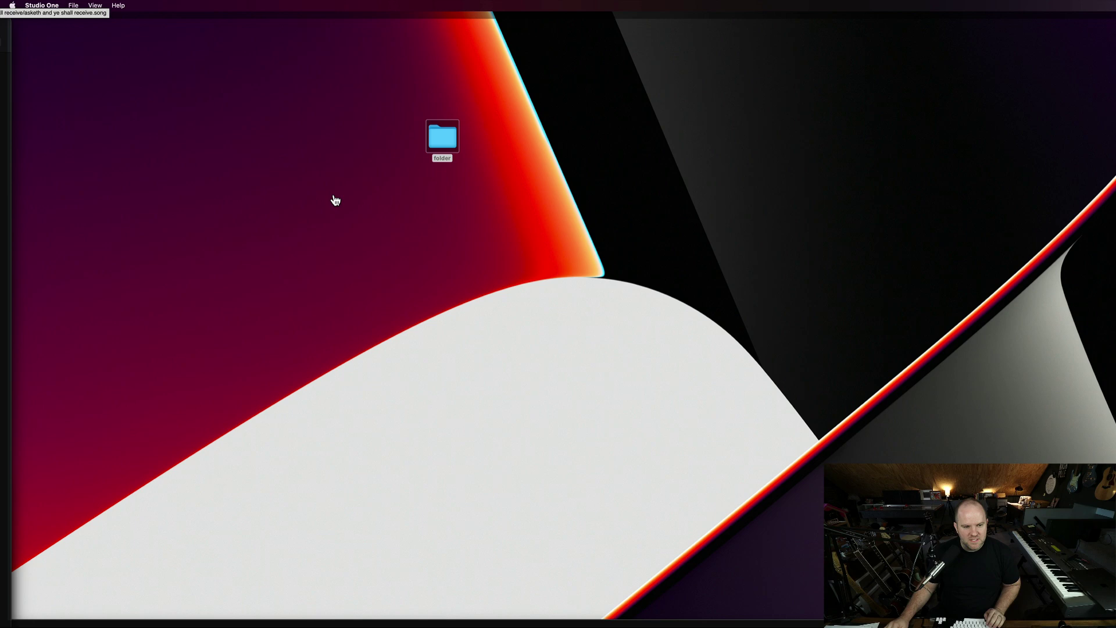
double_click(443, 138)
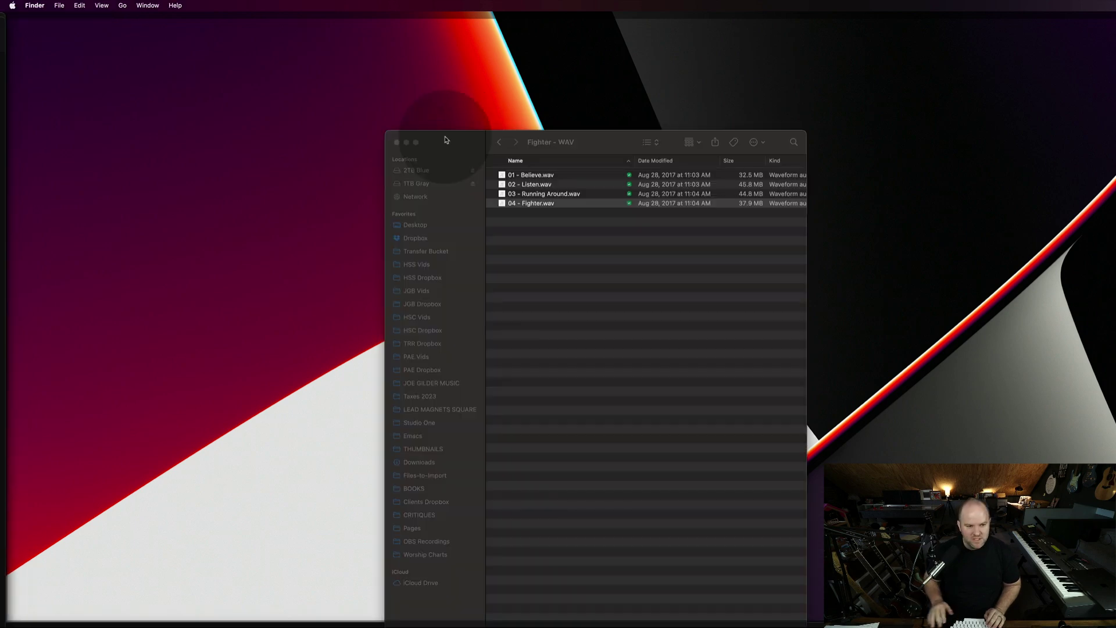
click(396, 142)
click(409, 94)
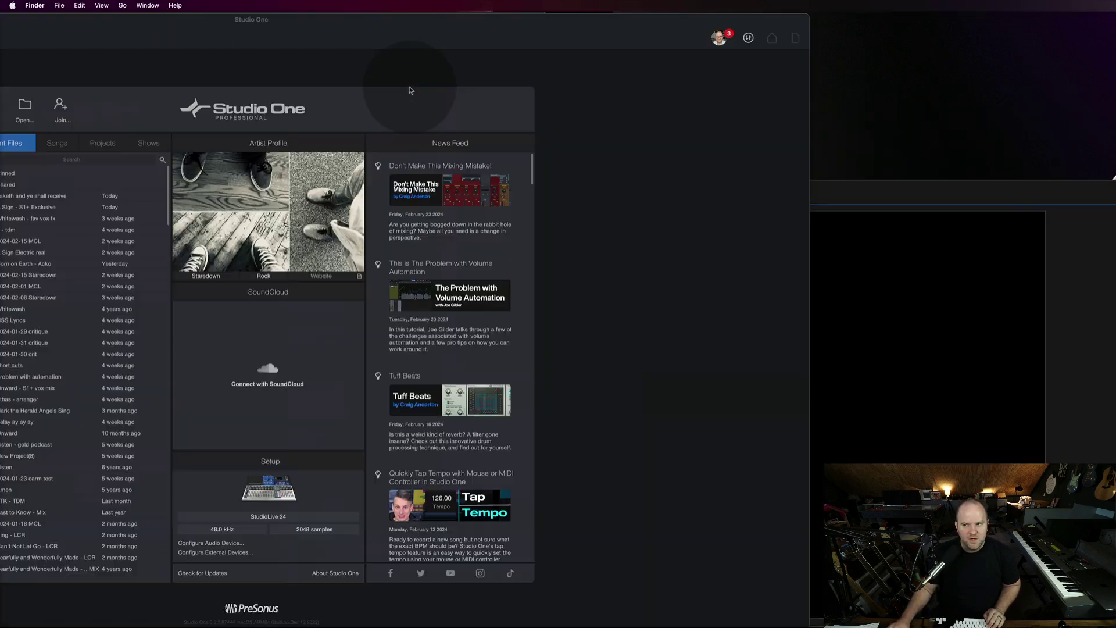
click(334, 197)
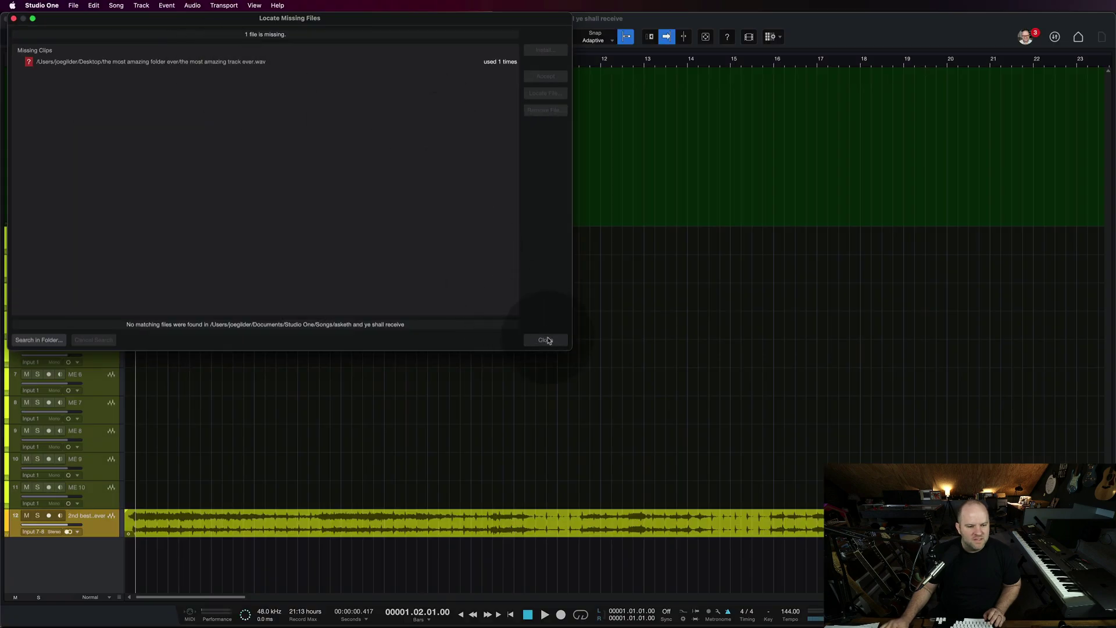
click(542, 338)
Select the track 1 and track 12 events to confirm the imported clip is intact.
click(508, 209)
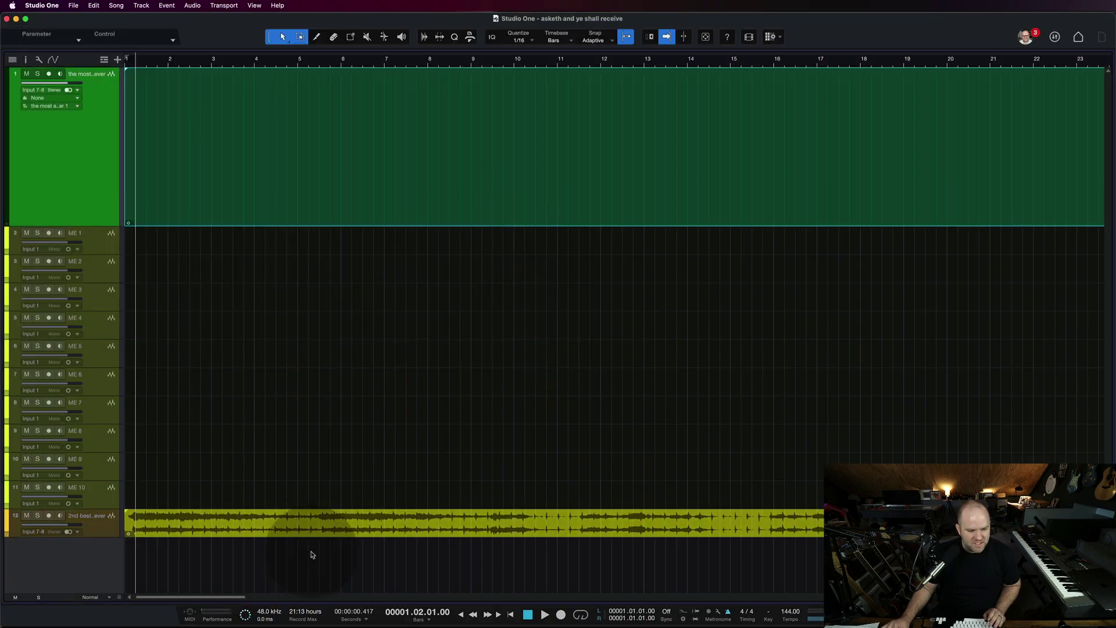
click(313, 532)
click(311, 537)
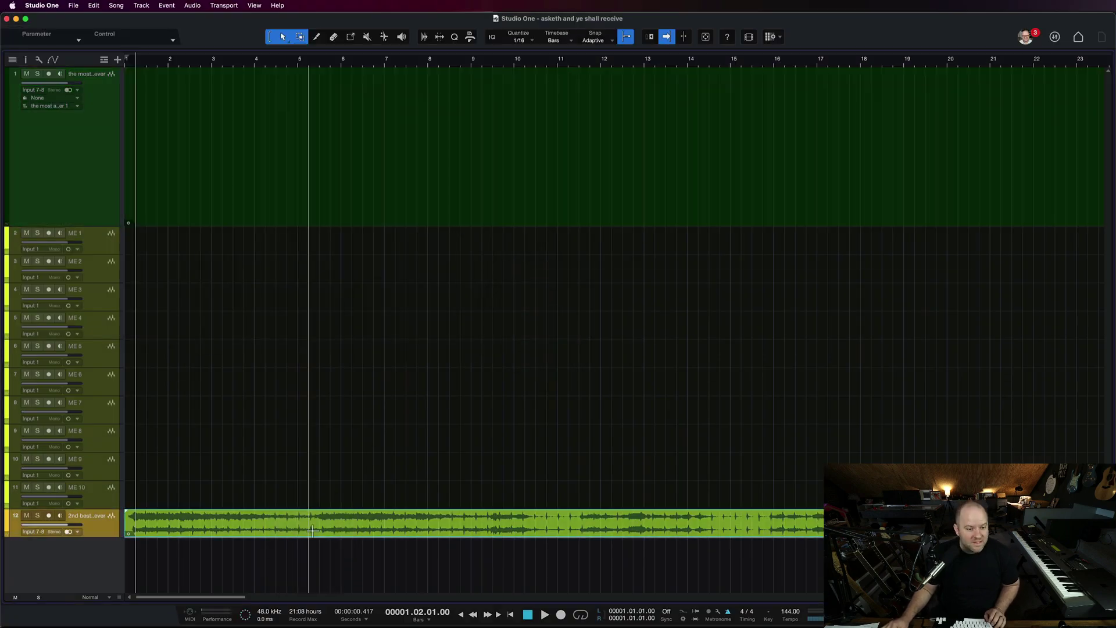
key(super+Tab)
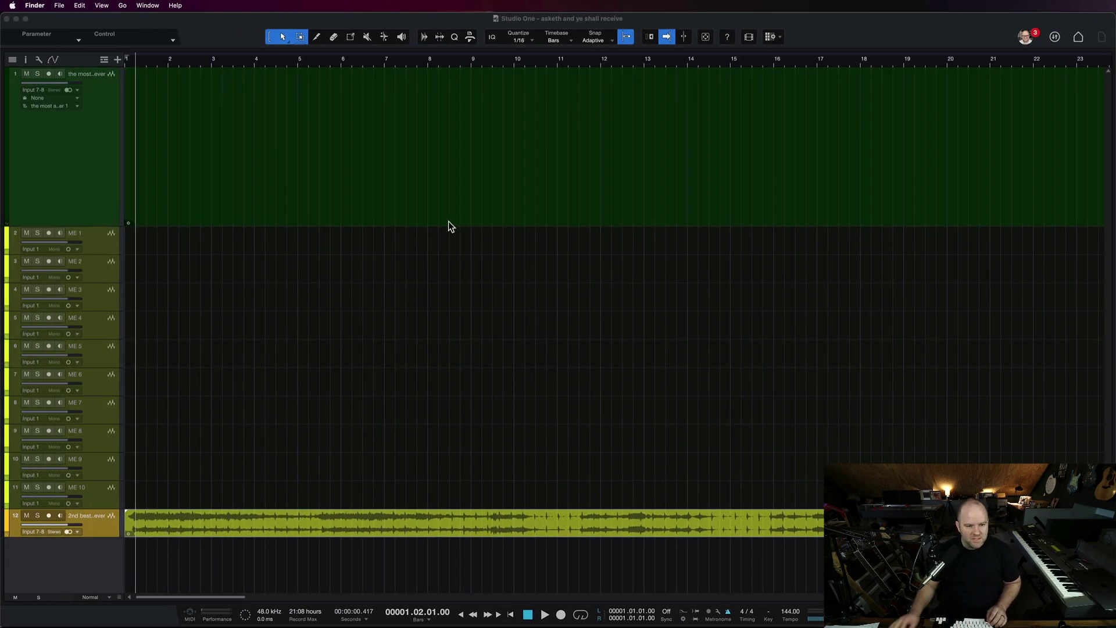
In a new Finder window, find 2nd best song ever.wav in the 'asketh and ye shall receive' Media folder.
mouse_move(294, 618)
click(355, 605)
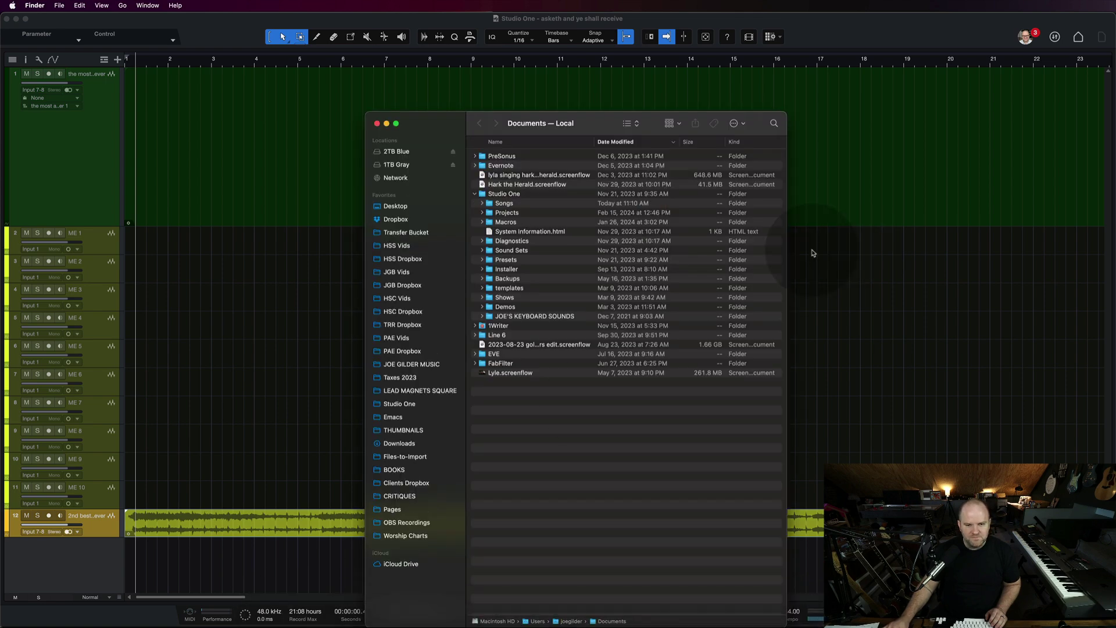
double_click(503, 156)
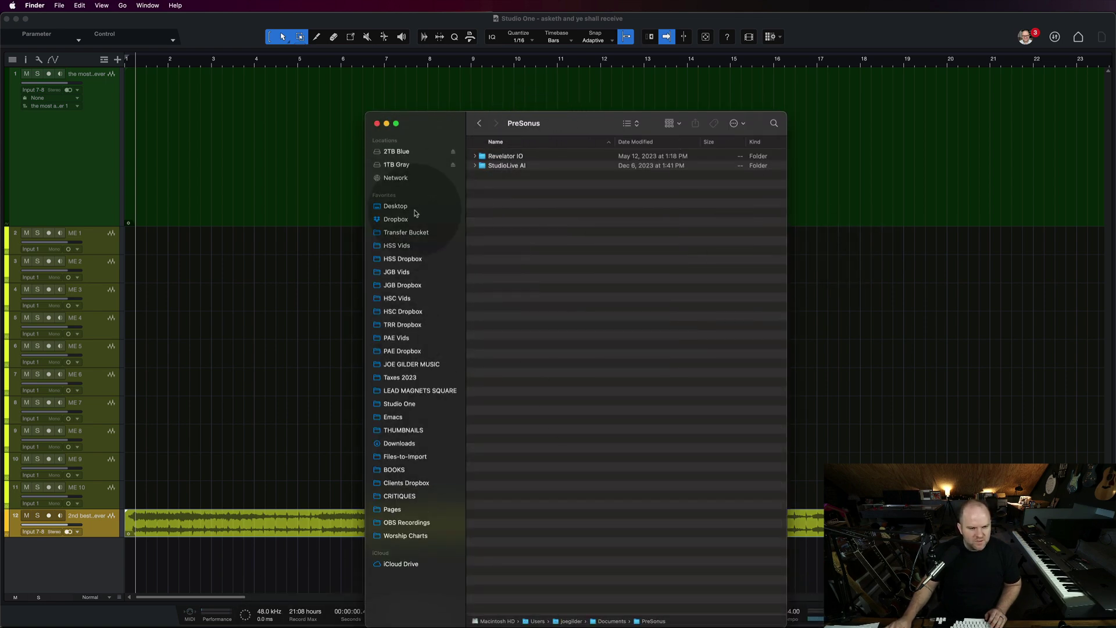
key(super+Up)
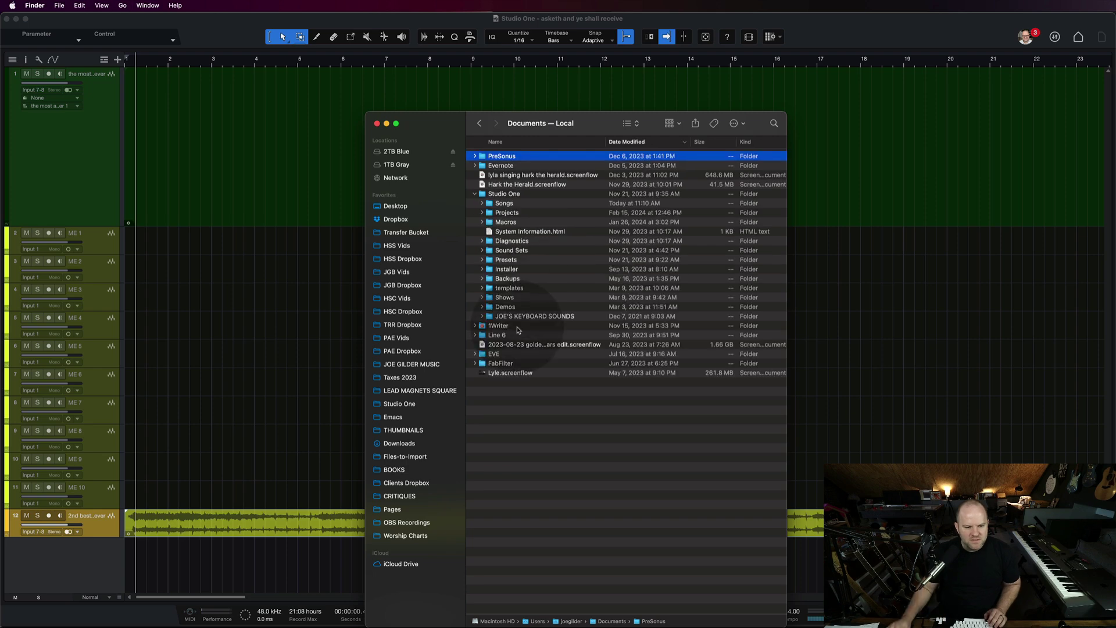
double_click(503, 194)
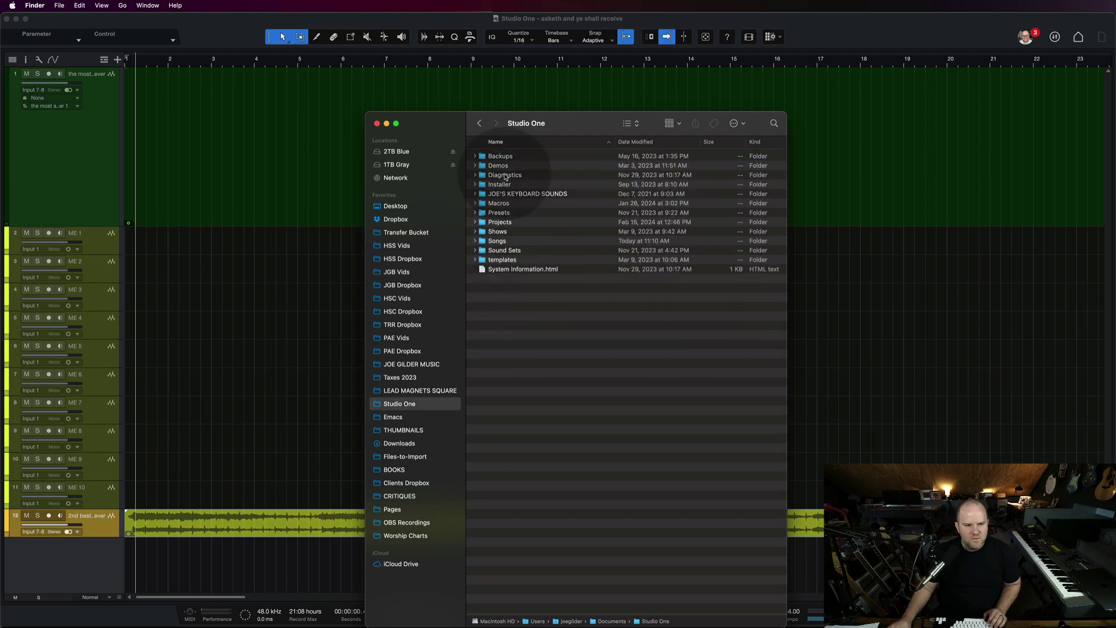
double_click(505, 241)
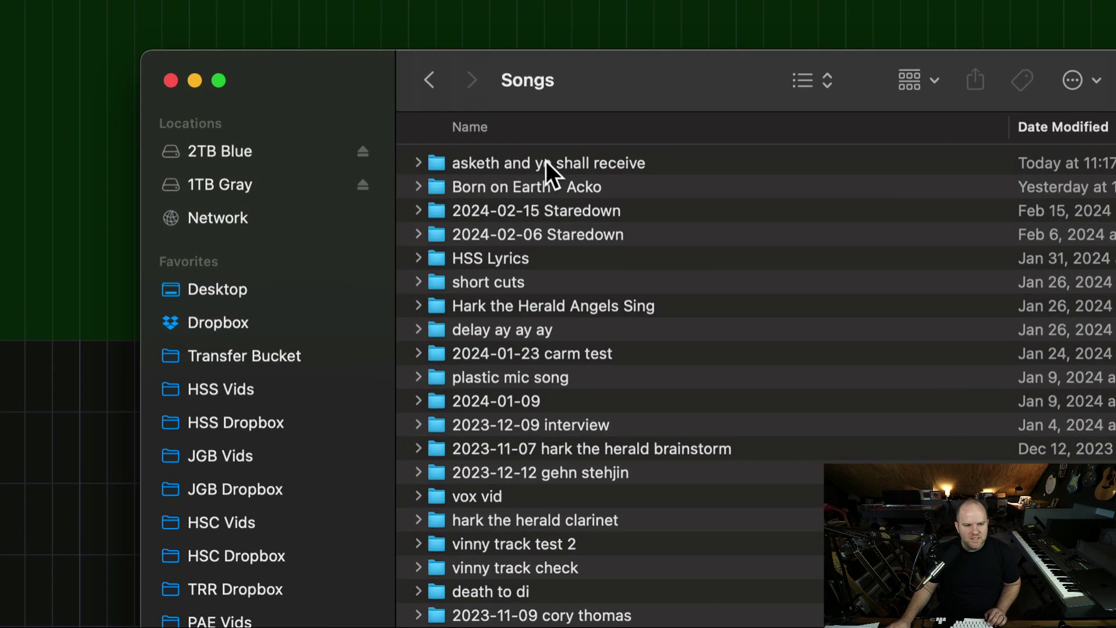
double_click(516, 155)
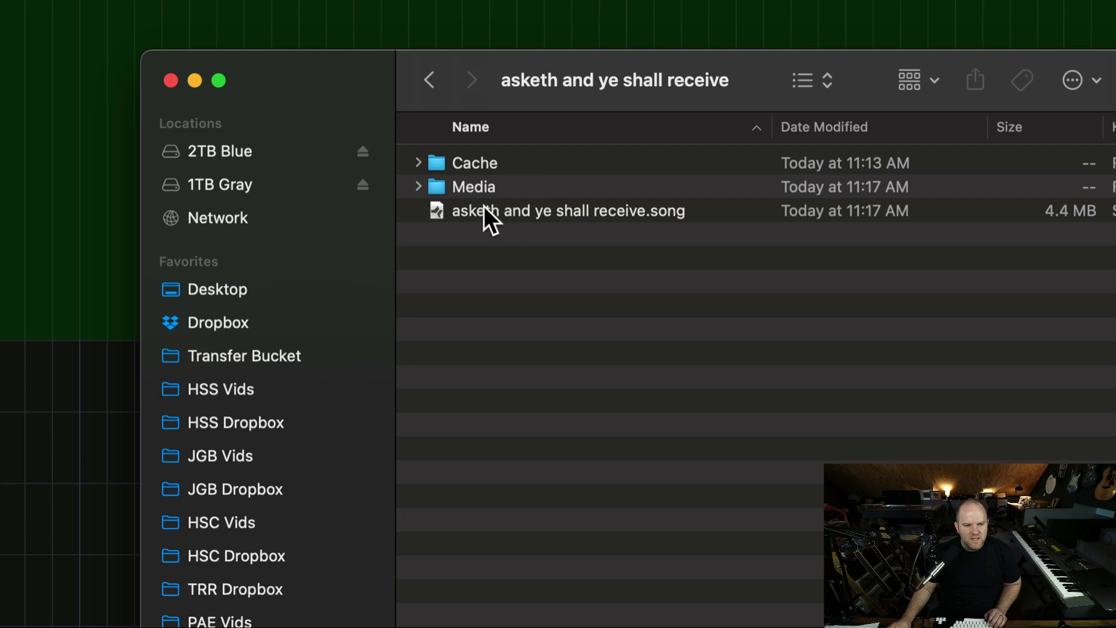
double_click(476, 188)
click(500, 163)
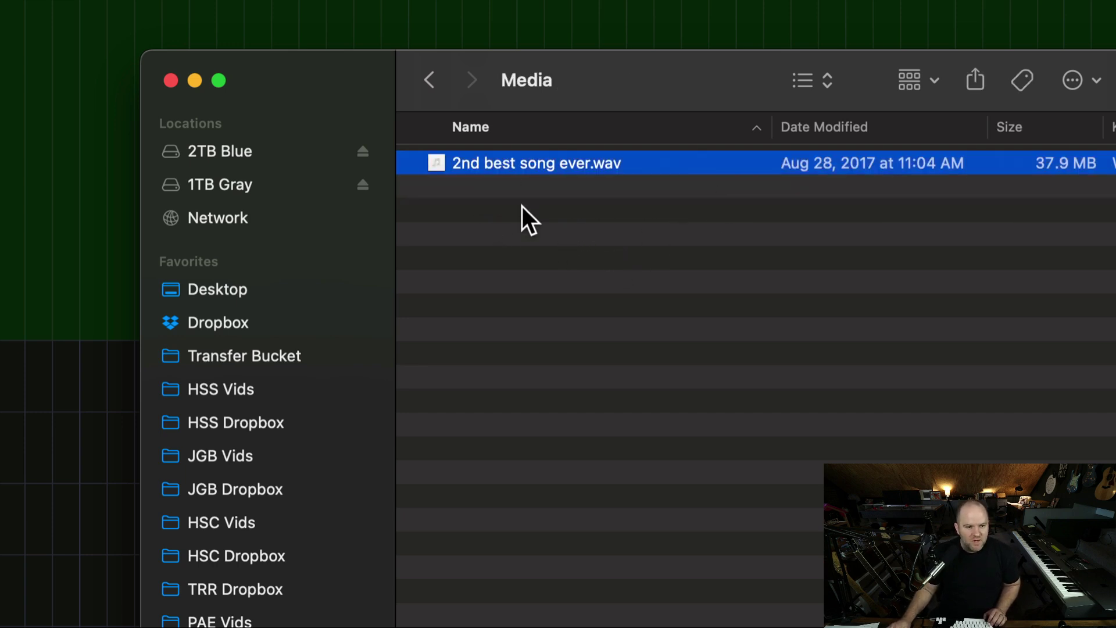
Go back up to the Songs folder, then open Studio One's preferences.
click(436, 78)
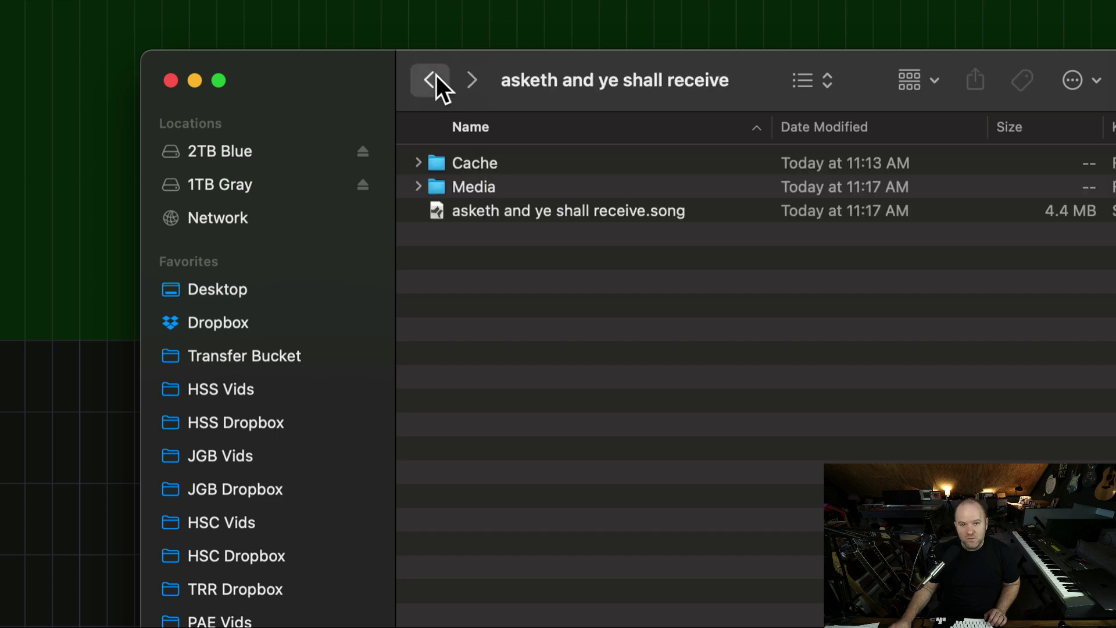
click(436, 79)
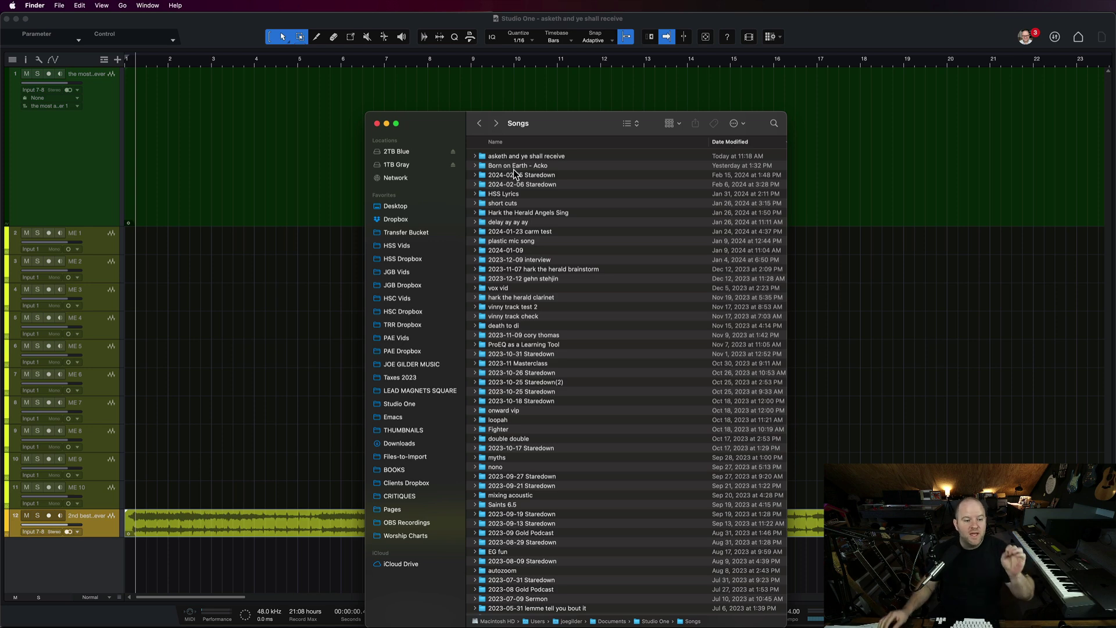
click(634, 227)
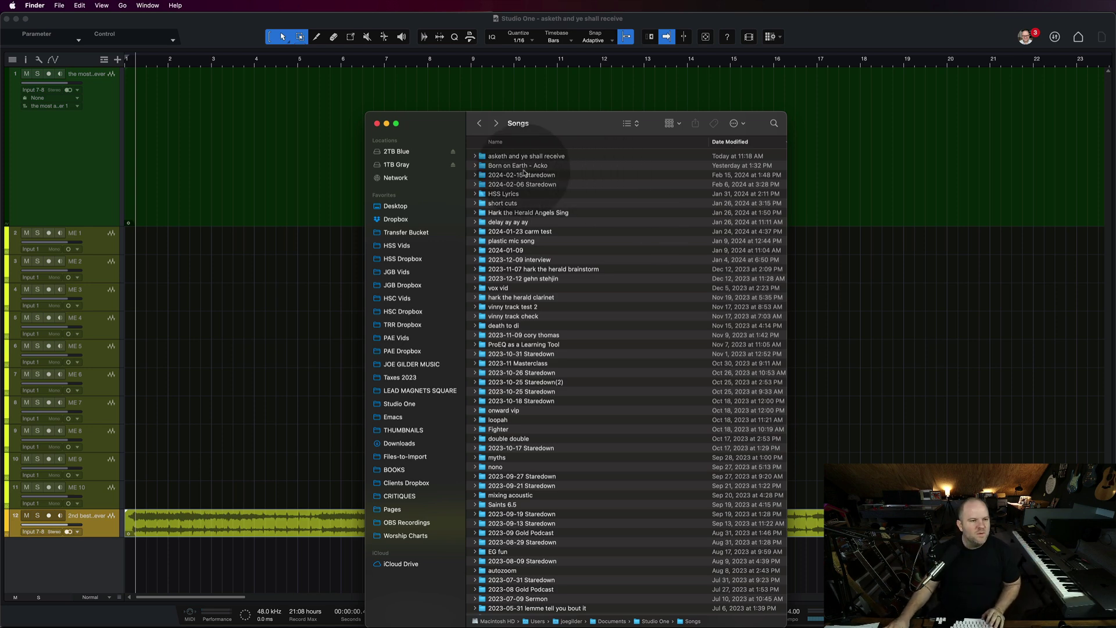
click(221, 54)
key(super+comma)
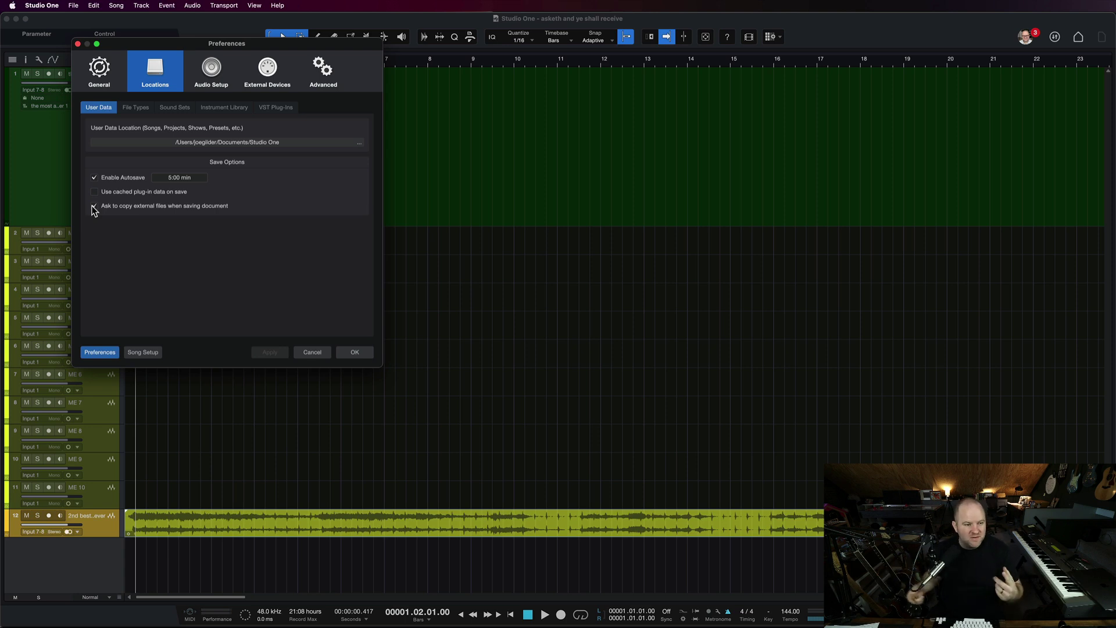
Enable 'Ask to copy external files when saving document' under User Data and confirm with OK.
click(94, 206)
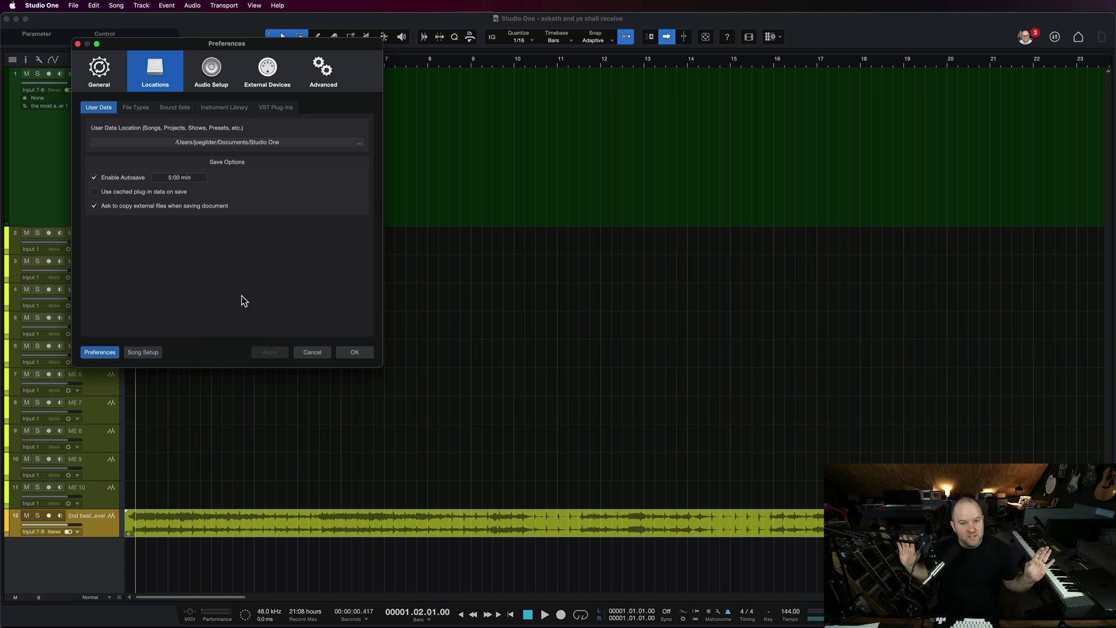
click(213, 276)
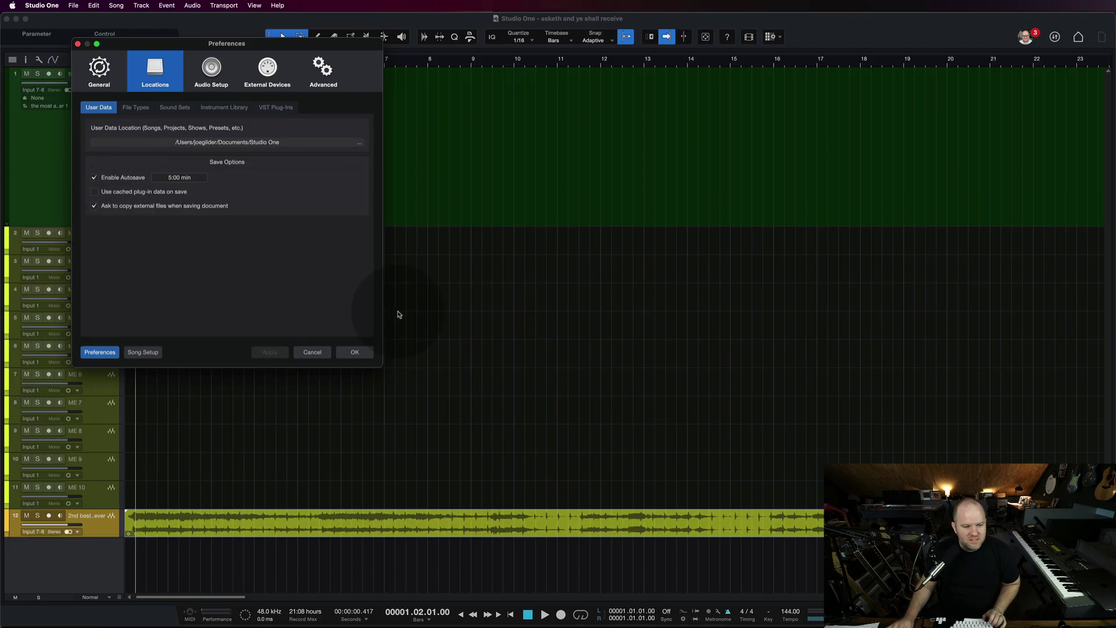
click(346, 352)
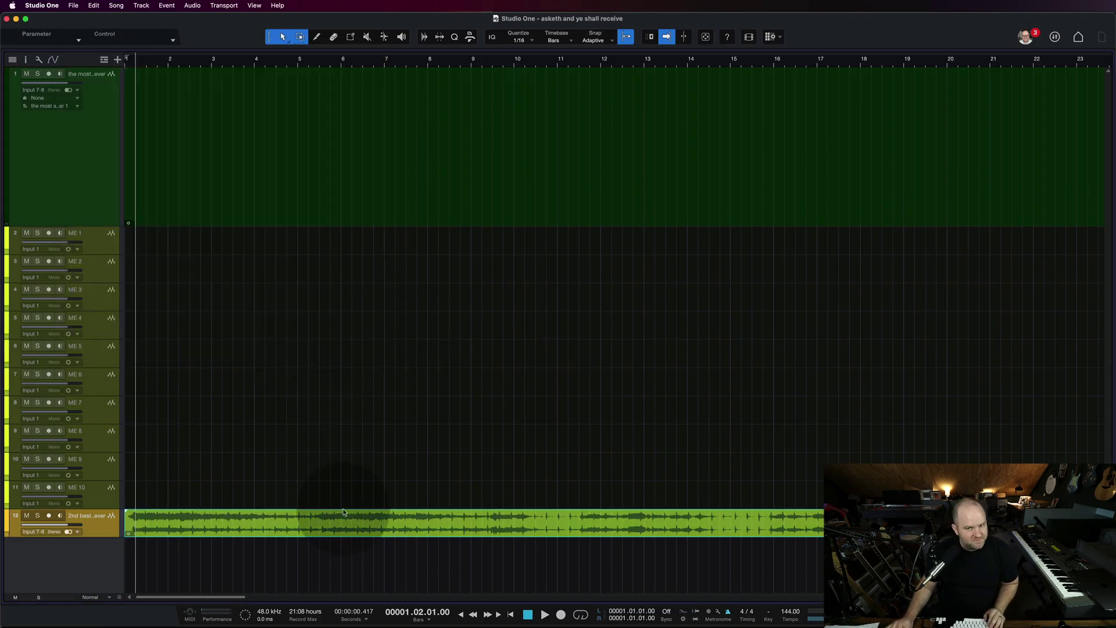